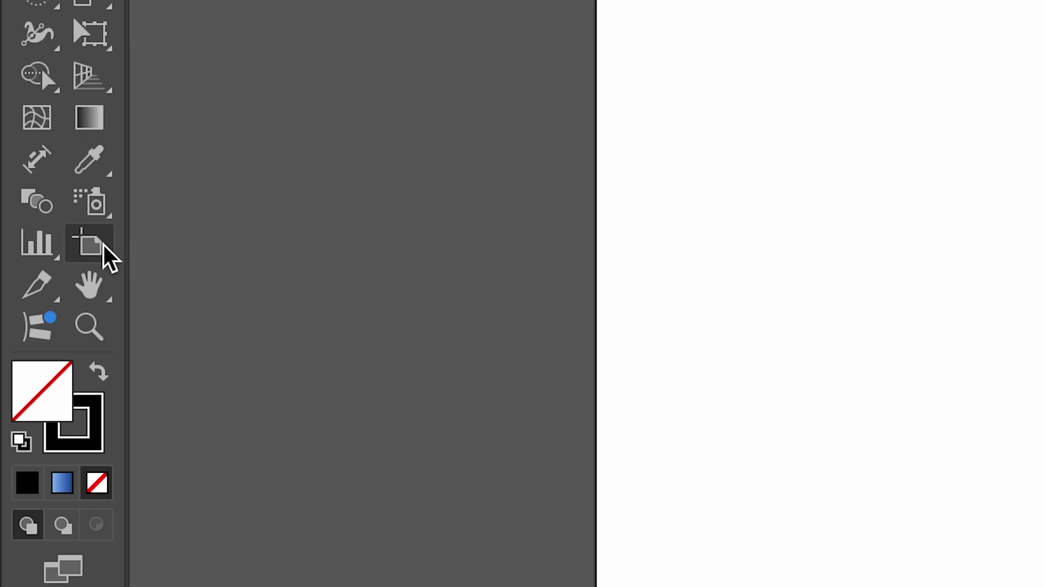
- Resize the artboard to 1920 × 1080 px
{"action": "left_click", "coordinate": [37, 299]}
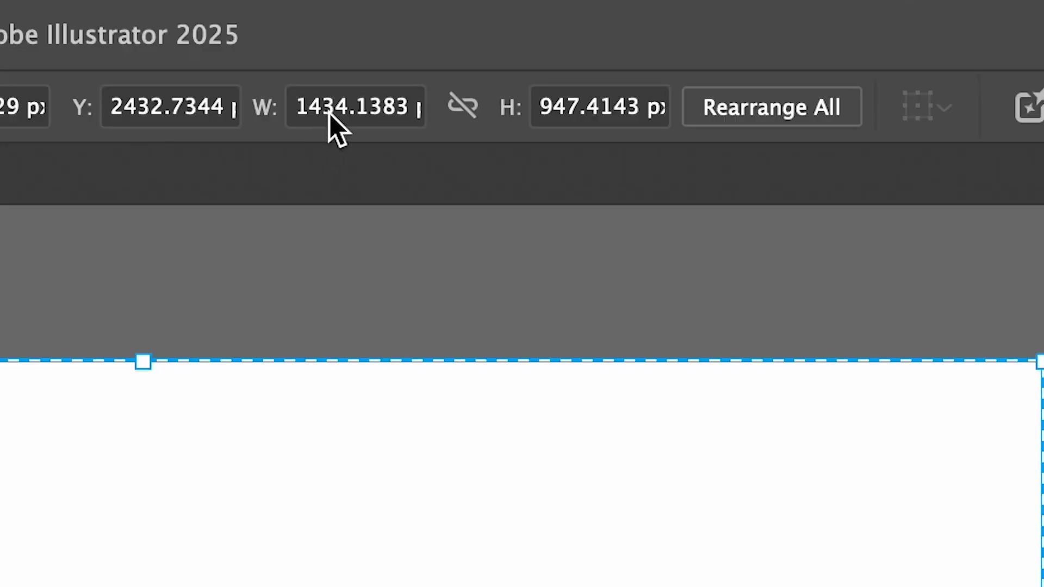
{"action": "left_click", "coordinate": [364, 108]}
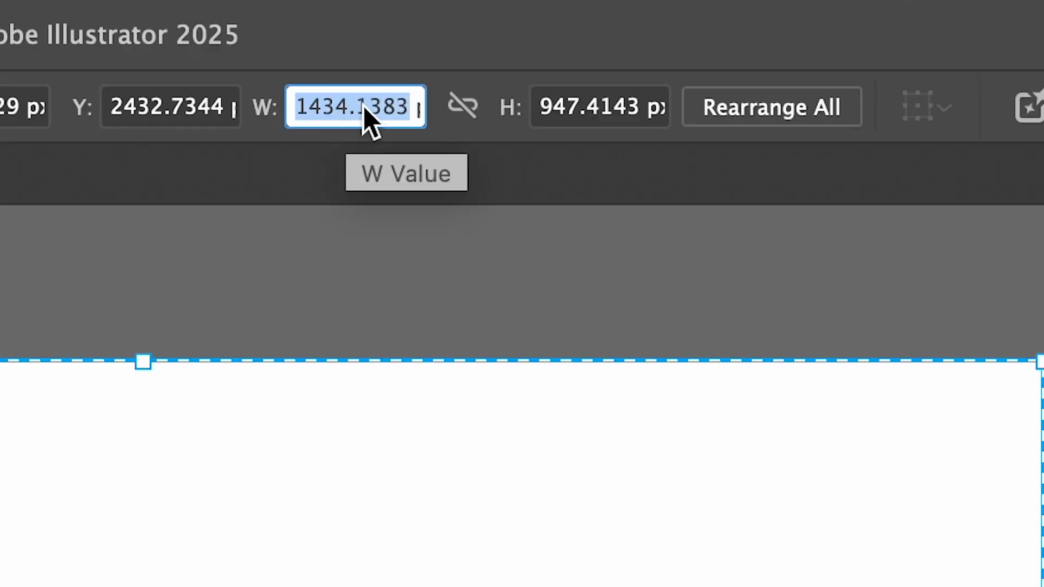
{"action": "type", "text": "1920"}
{"action": "left_click", "coordinate": [578, 122]}
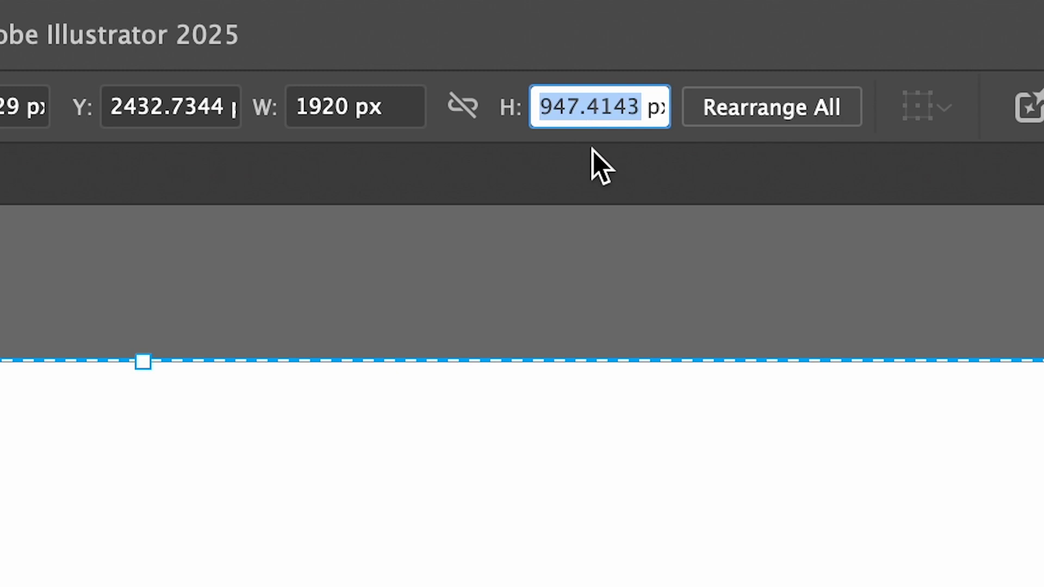
{"action": "type", "text": "1080"}
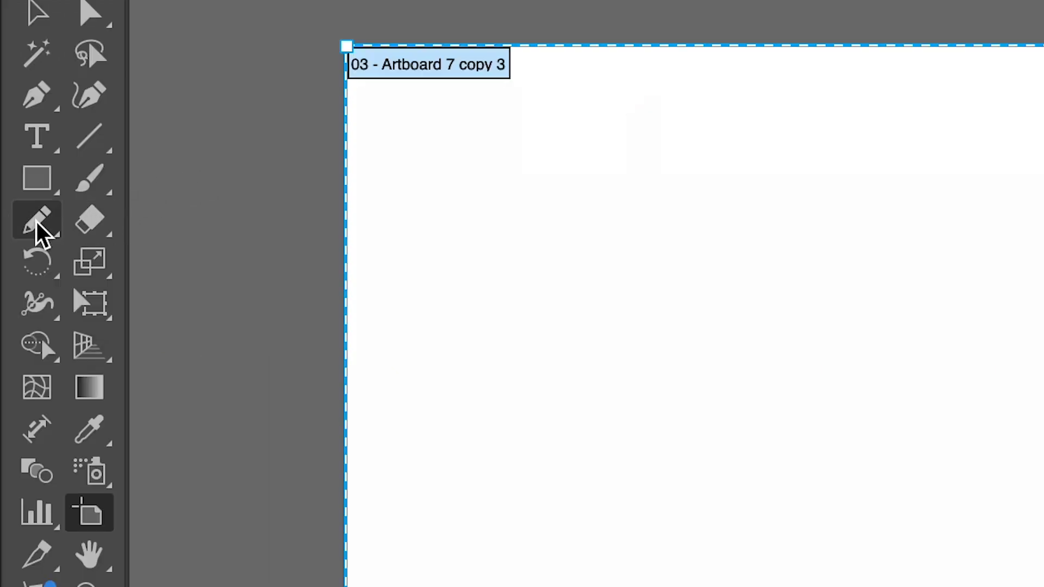
- Hand-draw the script letter D with the Pencil tool, including its looping base
{"action": "left_click", "coordinate": [37, 231]}
{"action": "left_click_drag", "start_coordinate": [313, 236], "coordinate": [302, 354]}
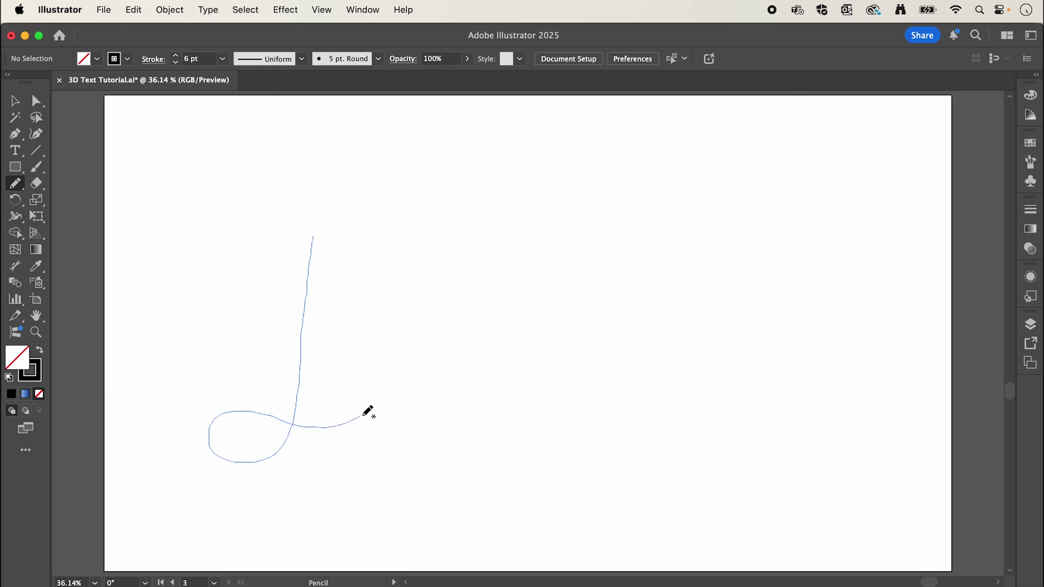
{"action": "left_click_drag", "start_coordinate": [296, 255], "coordinate": [278, 252]}
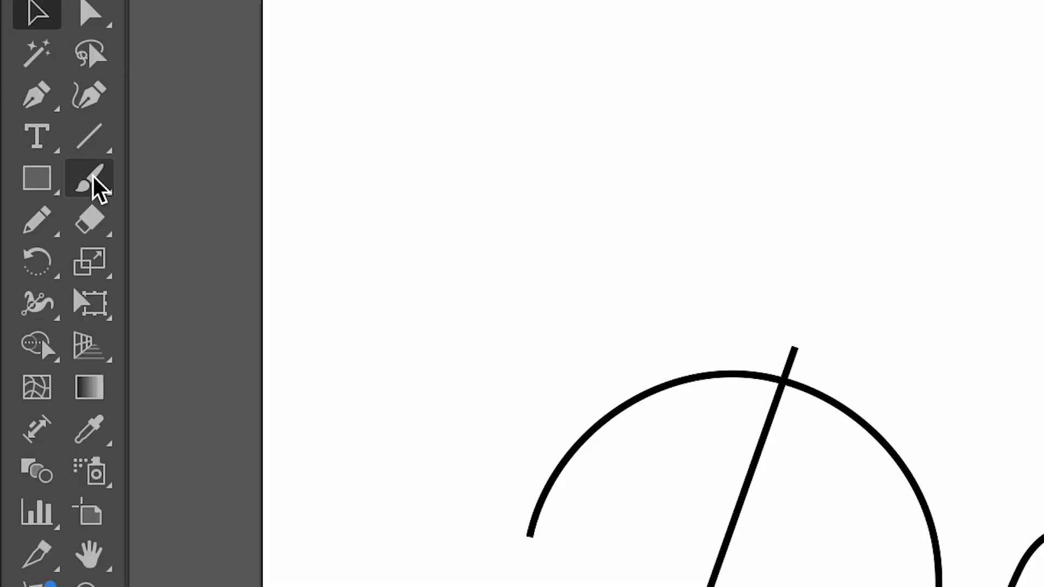
- Draw a small square above the lettering and fill it with the blue gradient swatch
{"action": "left_click", "coordinate": [15, 170]}
{"action": "left_click_drag", "start_coordinate": [354, 216], "coordinate": [413, 263]}
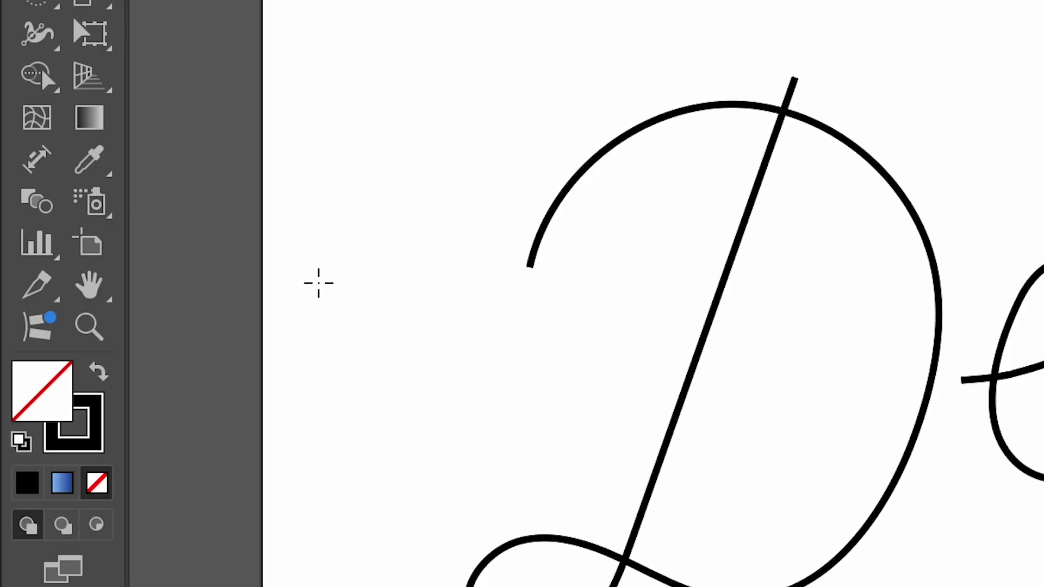
{"action": "left_click", "coordinate": [99, 372]}
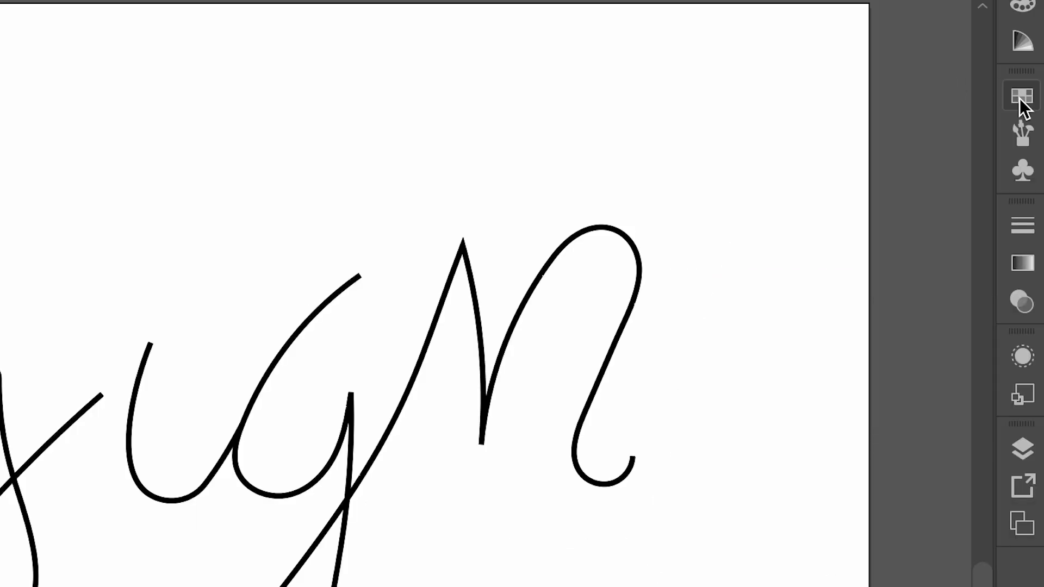
{"action": "left_click", "coordinate": [1021, 97]}
{"action": "left_click", "coordinate": [744, 224]}
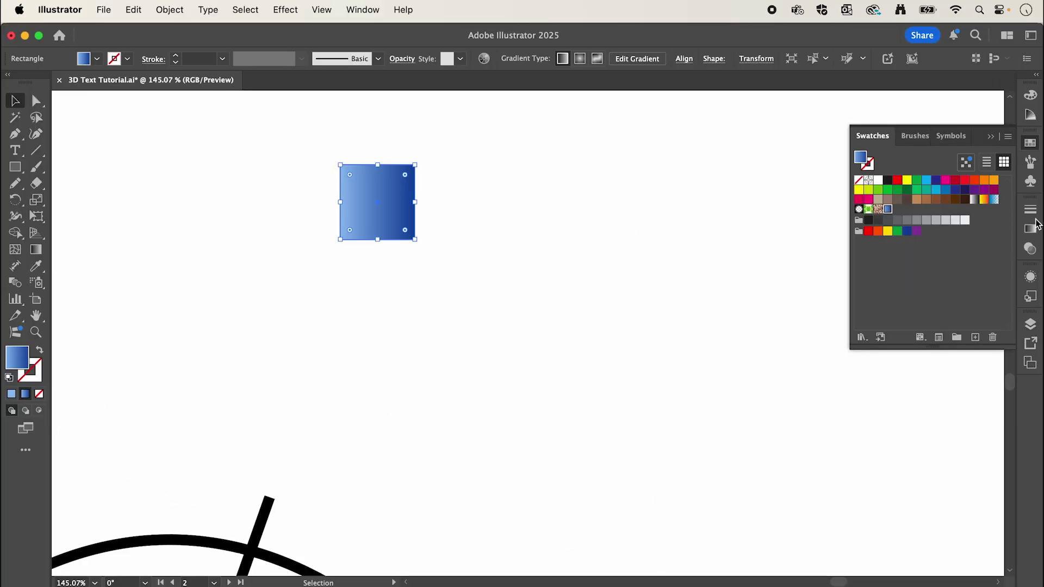
- Set the gradient angle to -90° and round the square's corners to about 7.2 px
{"action": "left_click", "coordinate": [1028, 231]}
{"action": "left_click", "coordinate": [959, 279]}
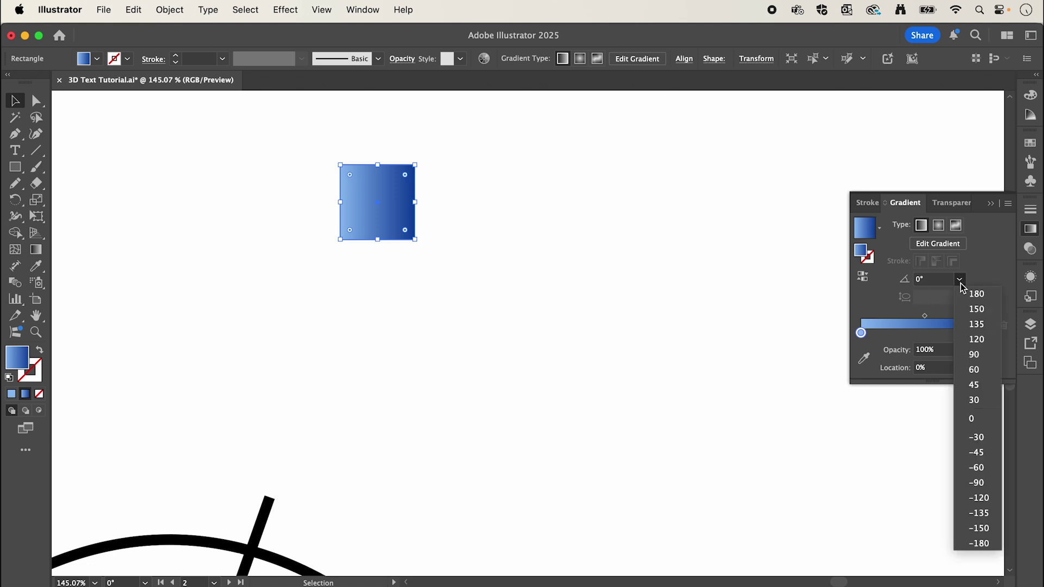
{"action": "left_click", "coordinate": [977, 483]}
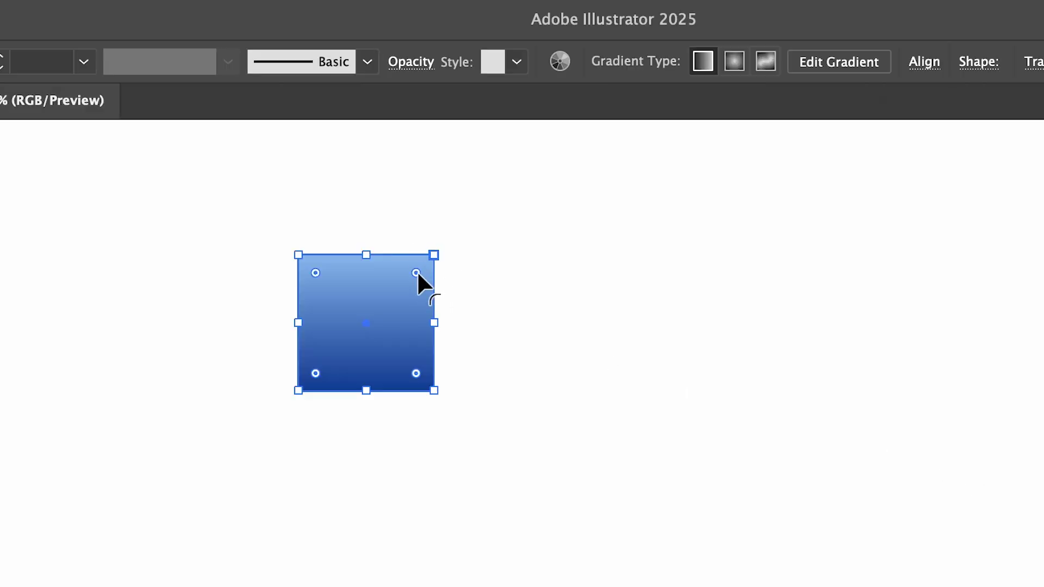
{"action": "left_click_drag", "start_coordinate": [415, 271], "coordinate": [410, 278]}
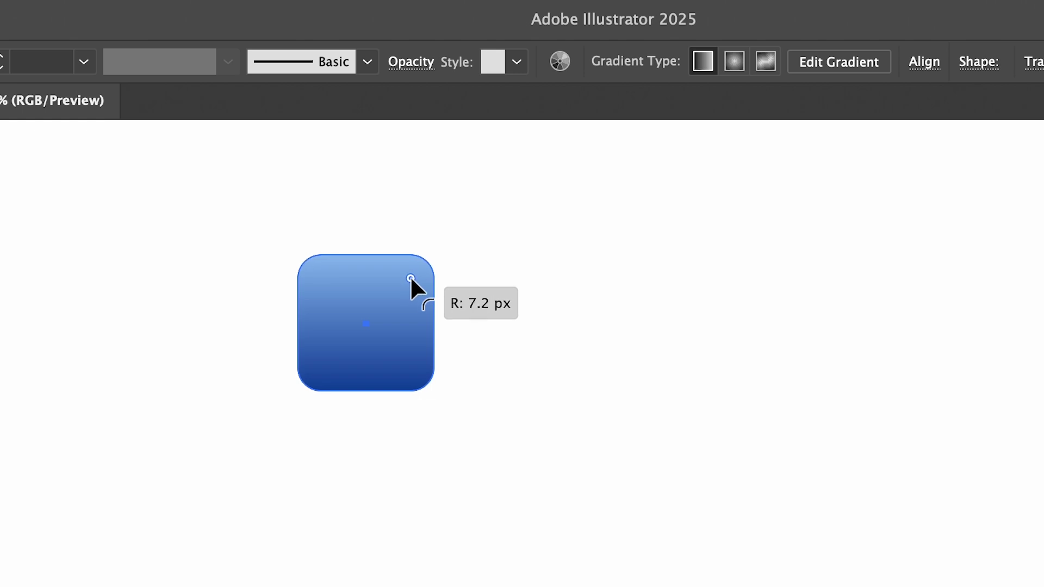
- Alt-drag a copy of the rounded square well to the right
{"action": "left_click", "coordinate": [494, 319]}
{"action": "left_click_drag", "start_coordinate": [385, 337], "coordinate": [680, 336]}
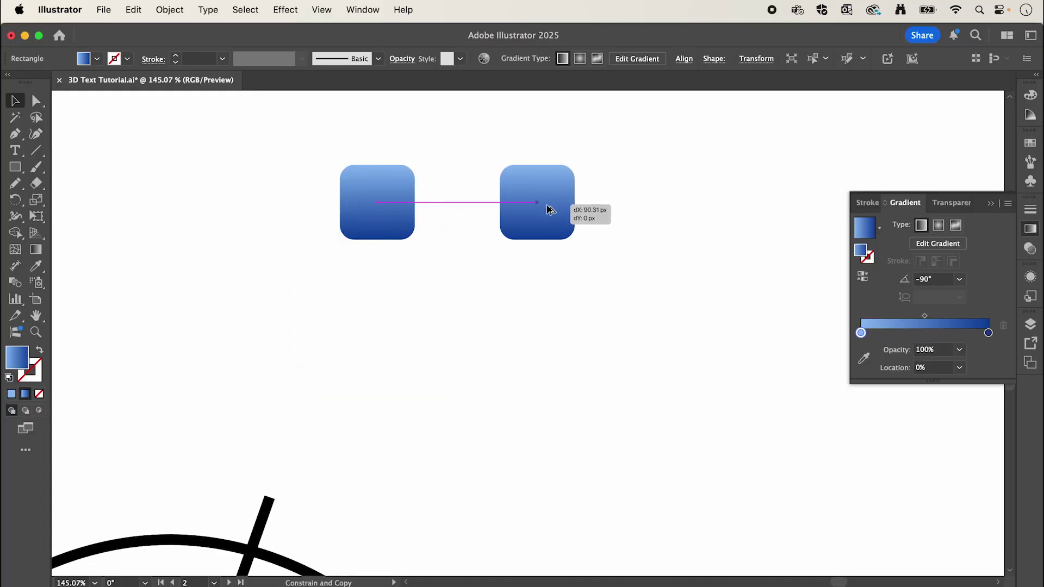
{"action": "left_click_drag", "start_coordinate": [550, 209], "coordinate": [735, 210]}
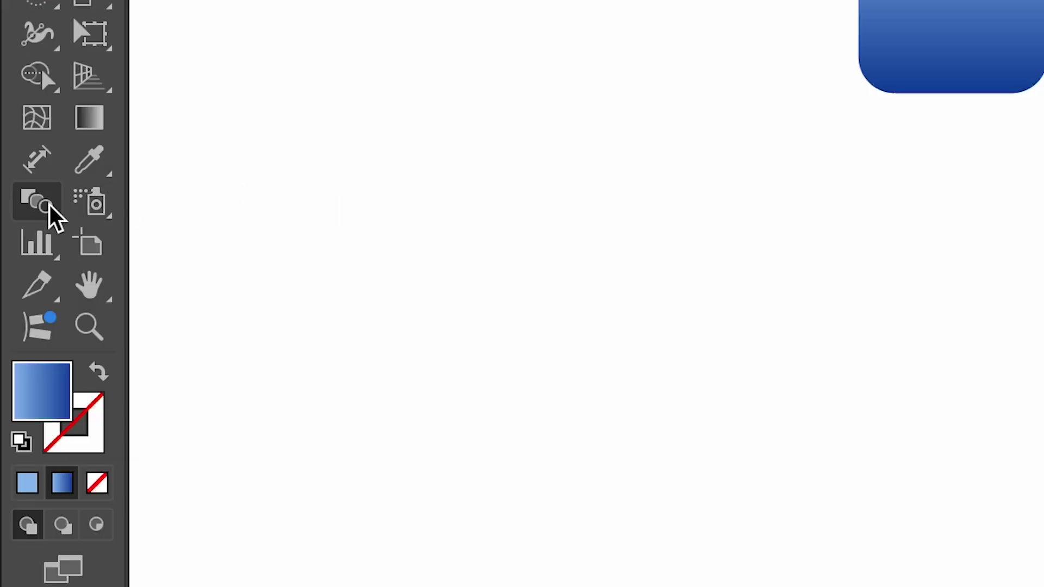
{"action": "left_click", "coordinate": [38, 201]}
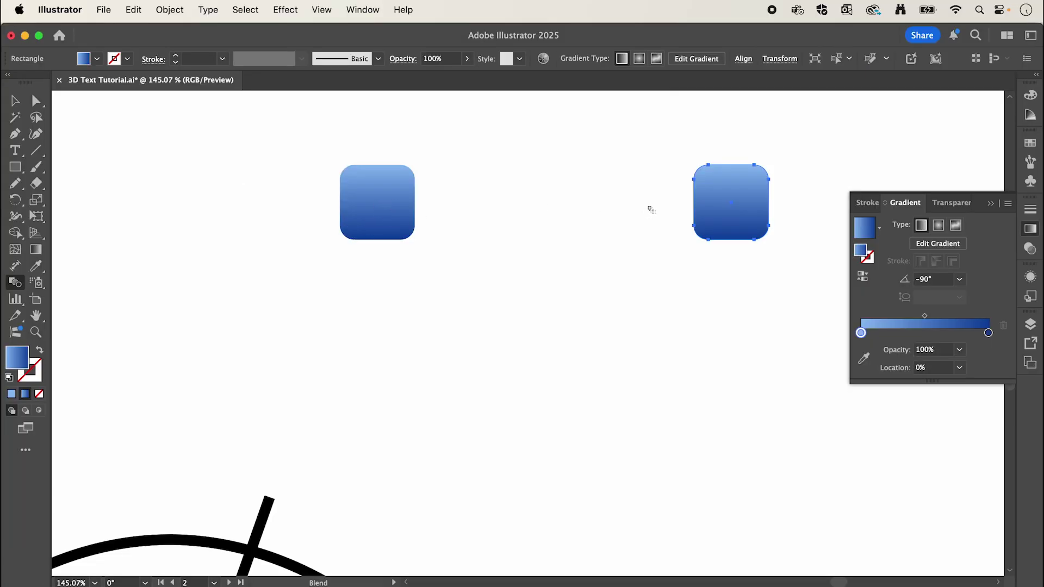
- Blend the two rounded squares using Specified Steps spacing of 100
{"action": "left_click", "coordinate": [730, 209]}
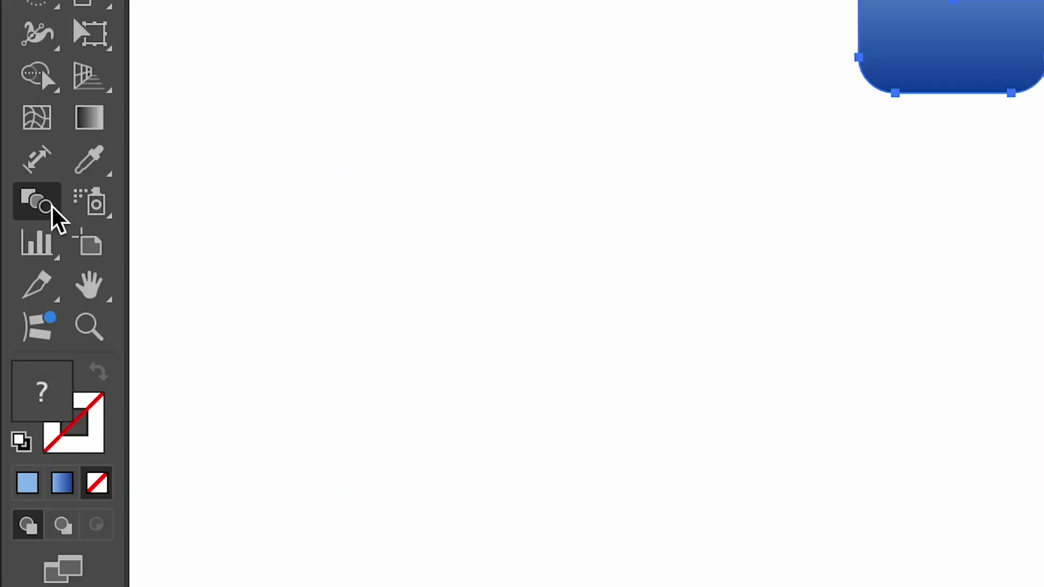
{"action": "double_click", "coordinate": [20, 286]}
{"action": "left_click_drag", "start_coordinate": [533, 320], "coordinate": [209, 260]}
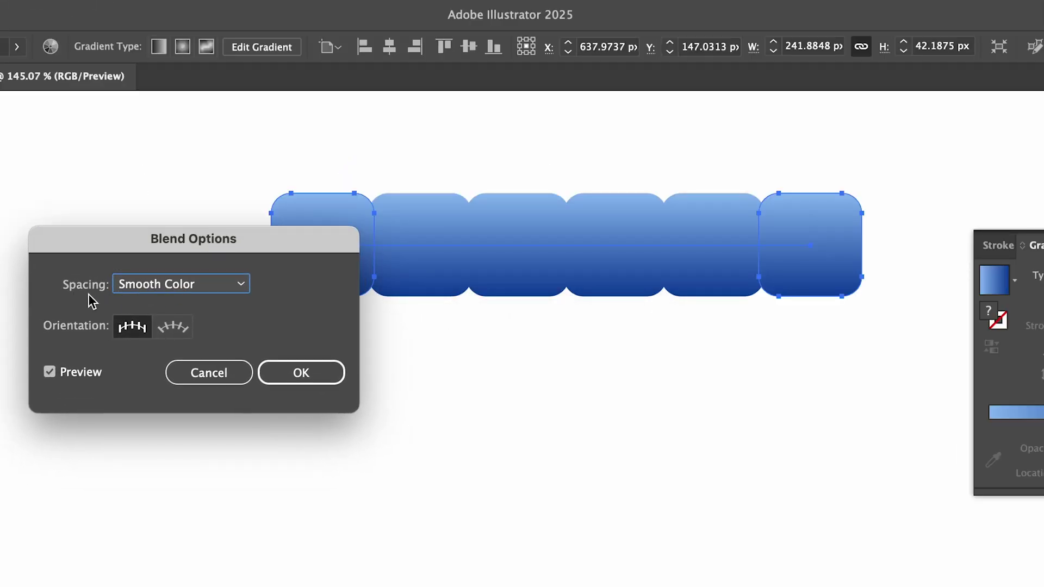
{"action": "left_click", "coordinate": [198, 285]}
{"action": "left_click", "coordinate": [192, 326]}
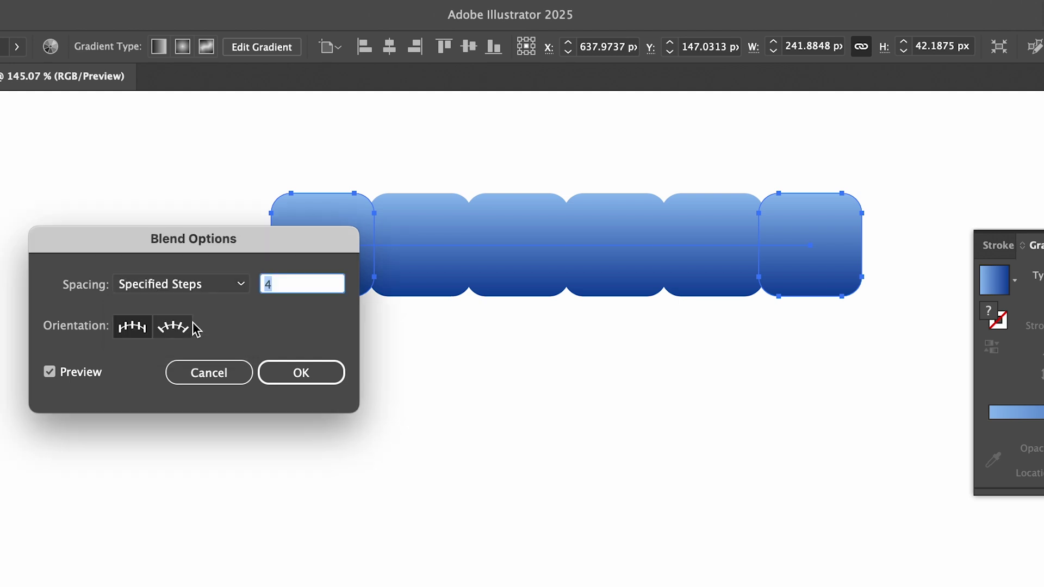
{"action": "type", "text": "1000"}
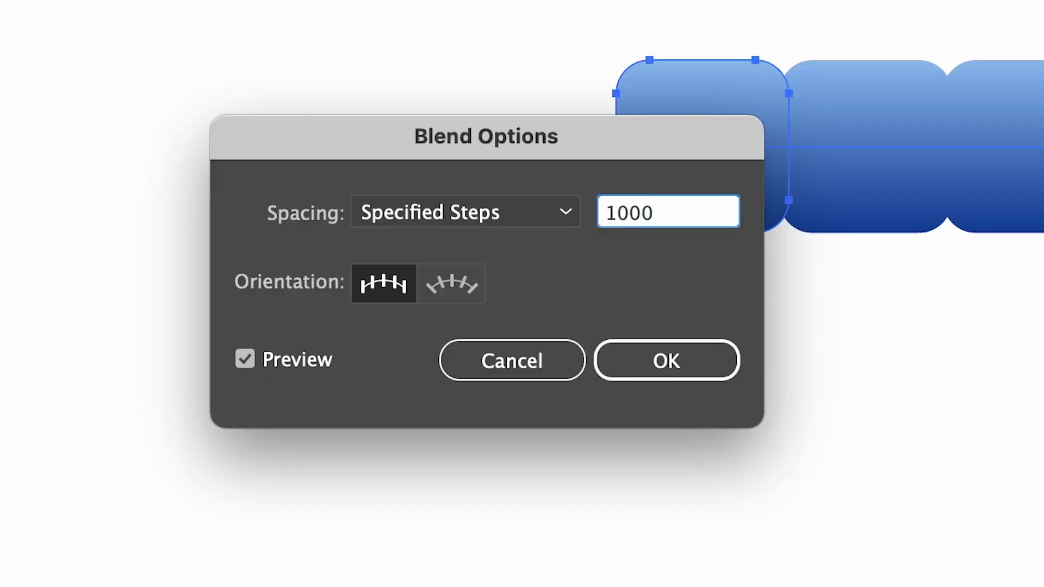
{"action": "key", "text": "Return"}
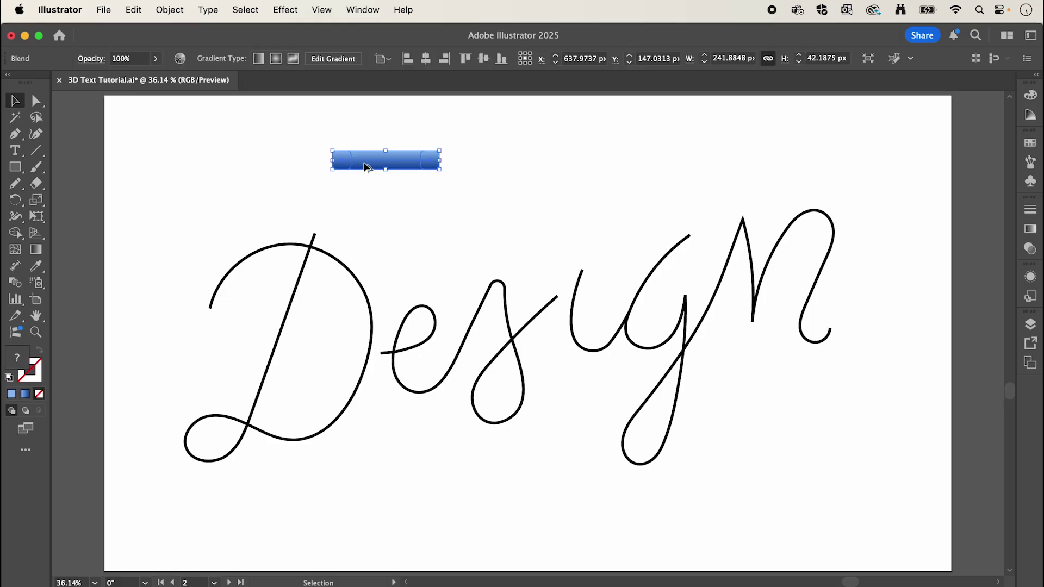
- Duplicate the blend bar and replace the original blend's spine with the D stroke
{"action": "left_click_drag", "start_coordinate": [369, 168], "coordinate": [513, 163]}
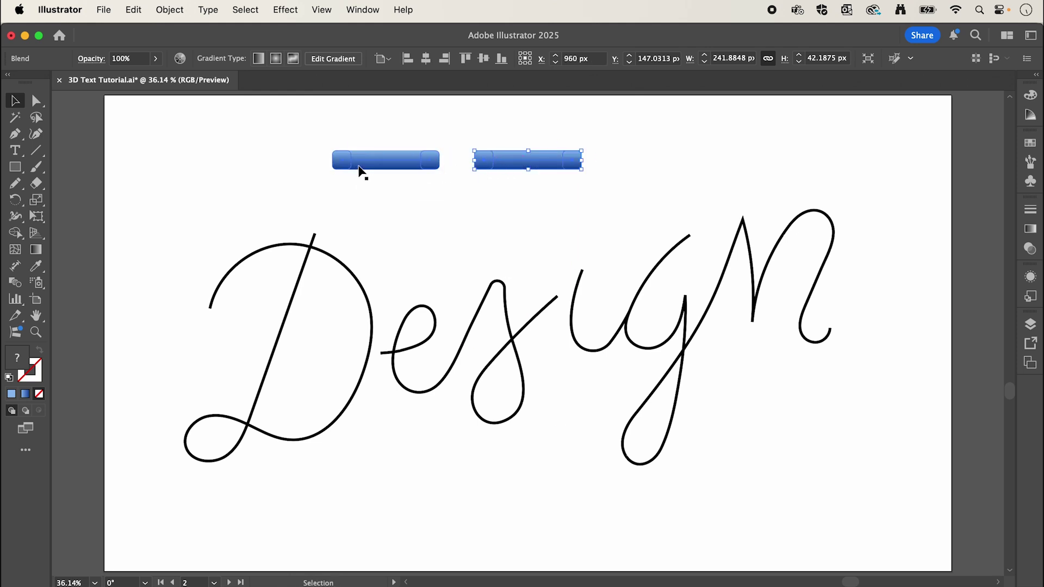
{"action": "left_click", "coordinate": [368, 170]}
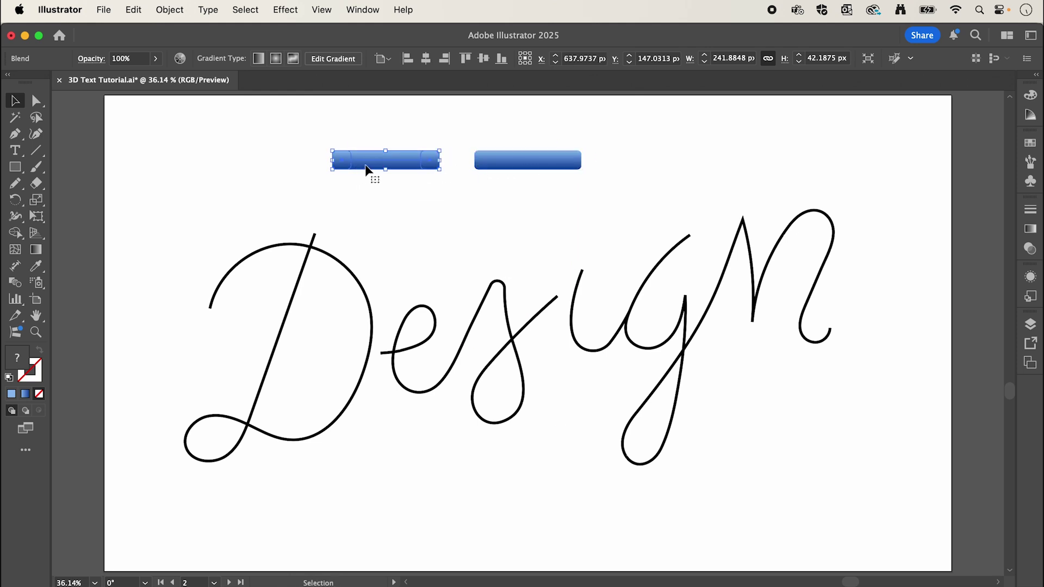
{"action": "left_click", "coordinate": [319, 245], "text": "shift"}
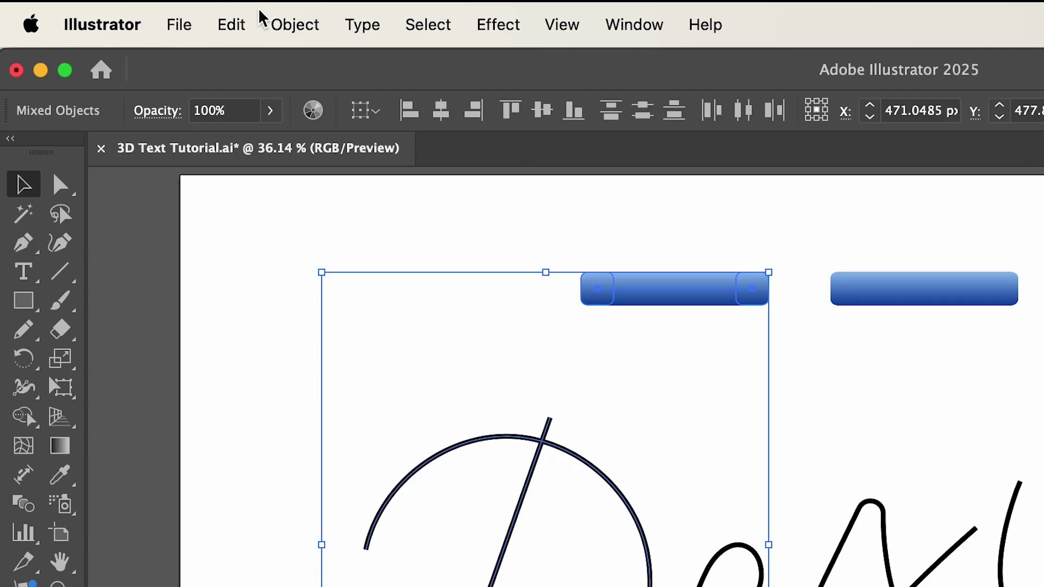
{"action": "left_click", "coordinate": [269, 23]}
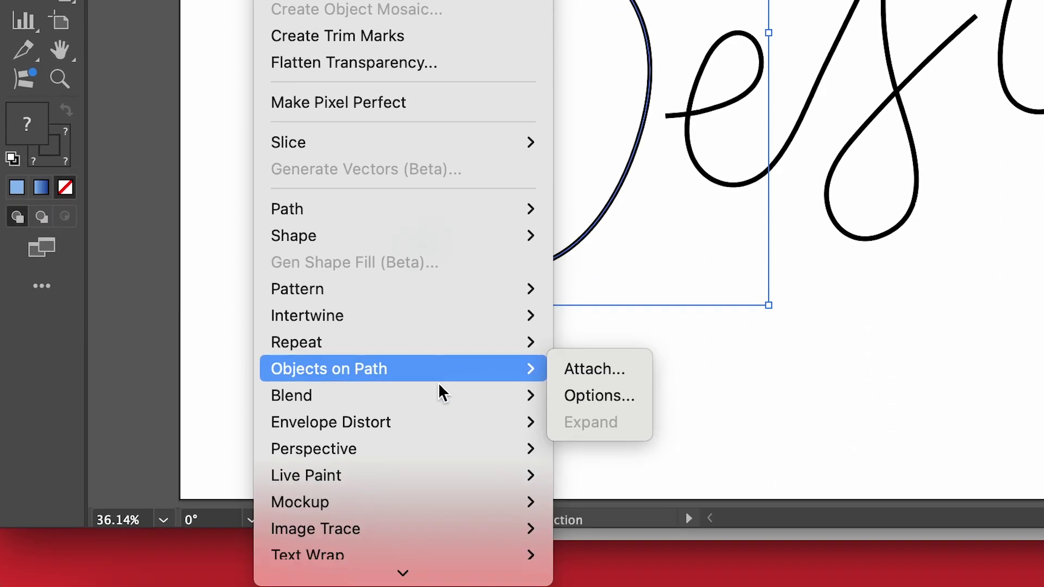
{"action": "mouse_move", "coordinate": [440, 395]}
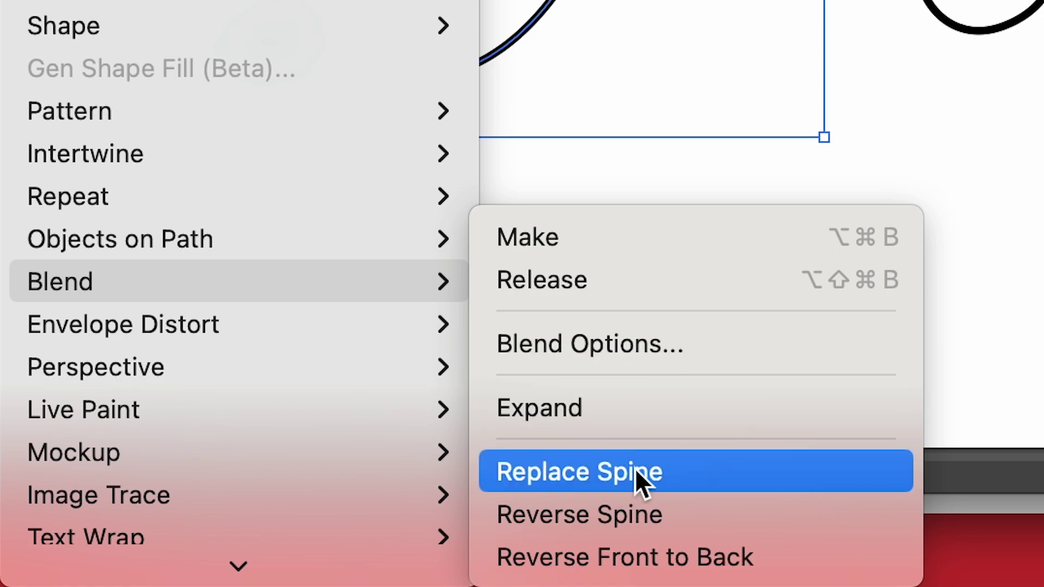
{"action": "left_click", "coordinate": [699, 471]}
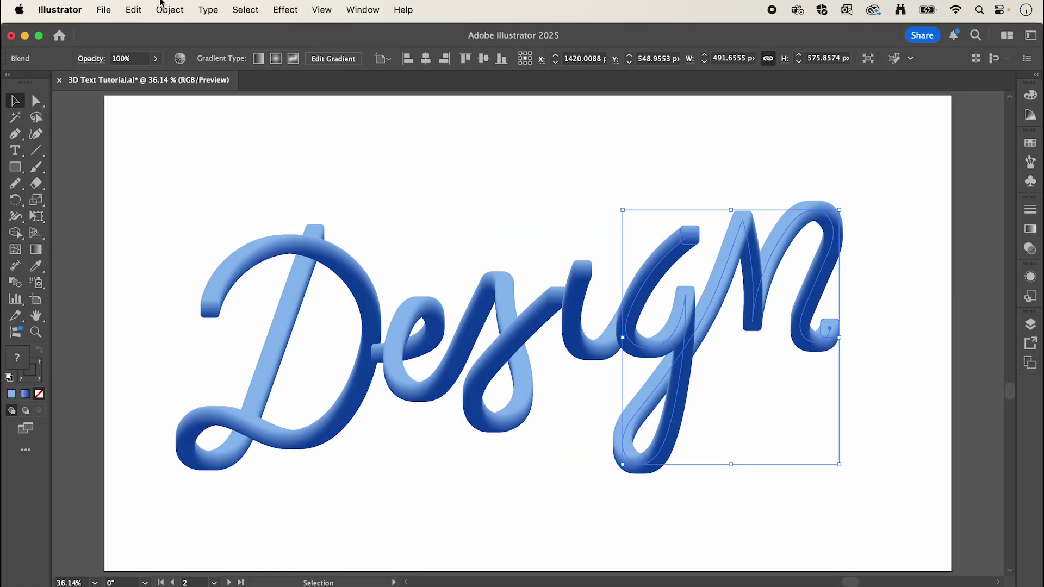
- Reverse the spine of the g and n blend
{"action": "left_click", "coordinate": [166, 8]}
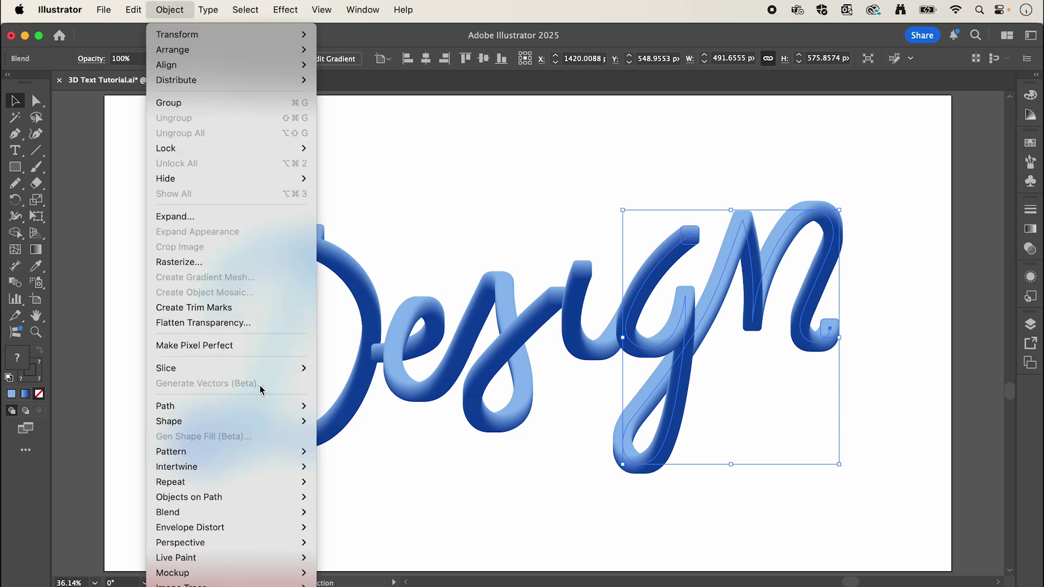
{"action": "mouse_move", "coordinate": [234, 521]}
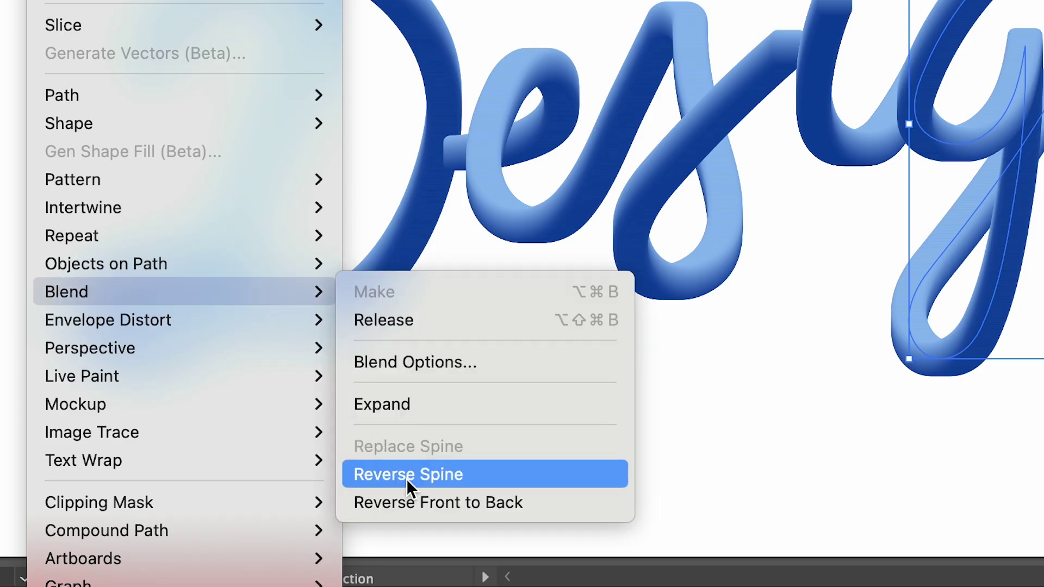
{"action": "left_click", "coordinate": [406, 479]}
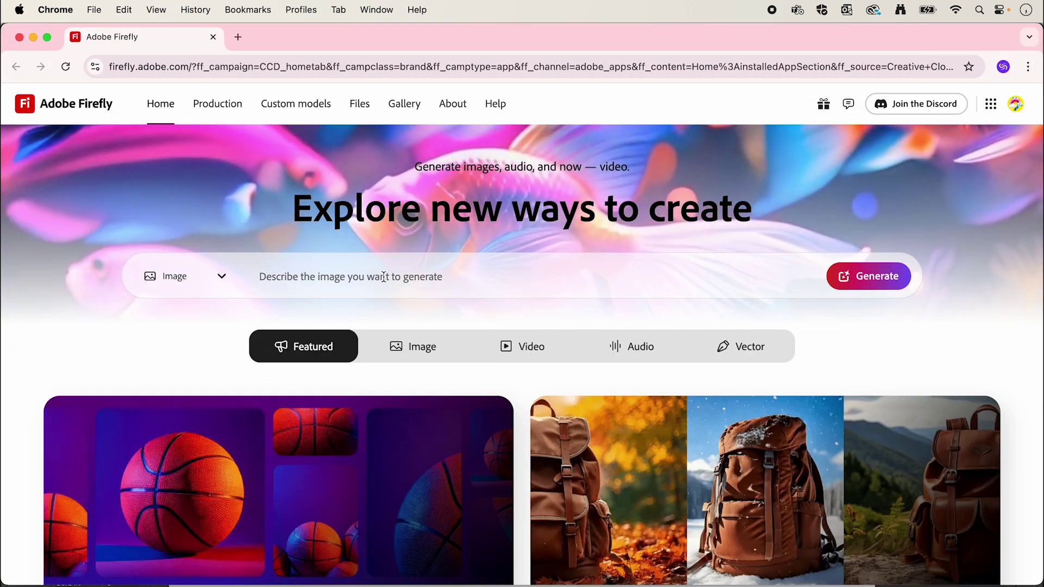
- Paste the bendy rubber pencil prompt into Firefly's prompt bar and add a comma after 'bendy'
{"action": "left_click", "coordinate": [383, 276]}
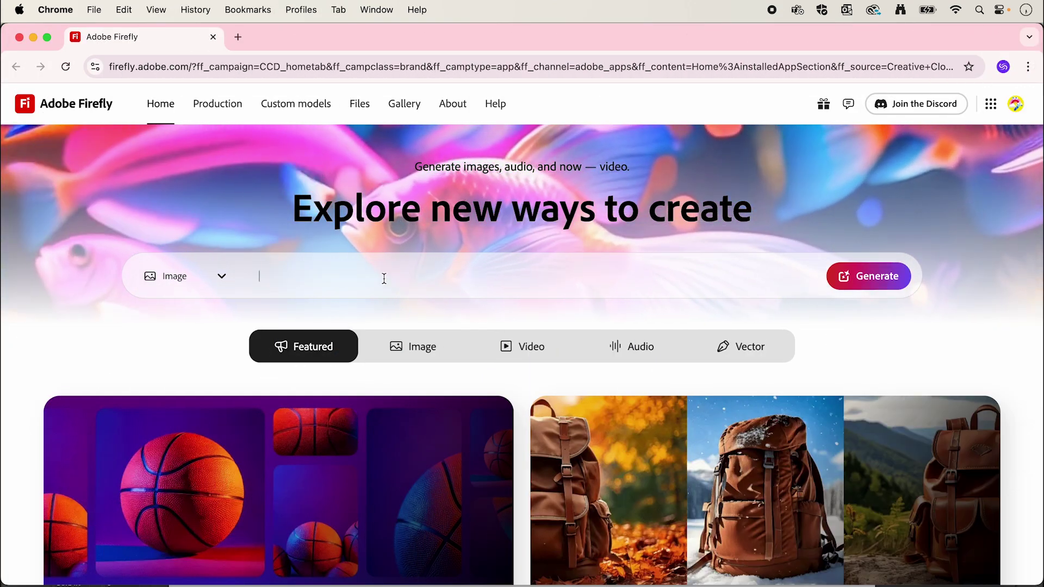
{"action": "type", "text": "rubber pencil, bendy, pastel blue with eraser tips, isolated on a light blue studio background"}
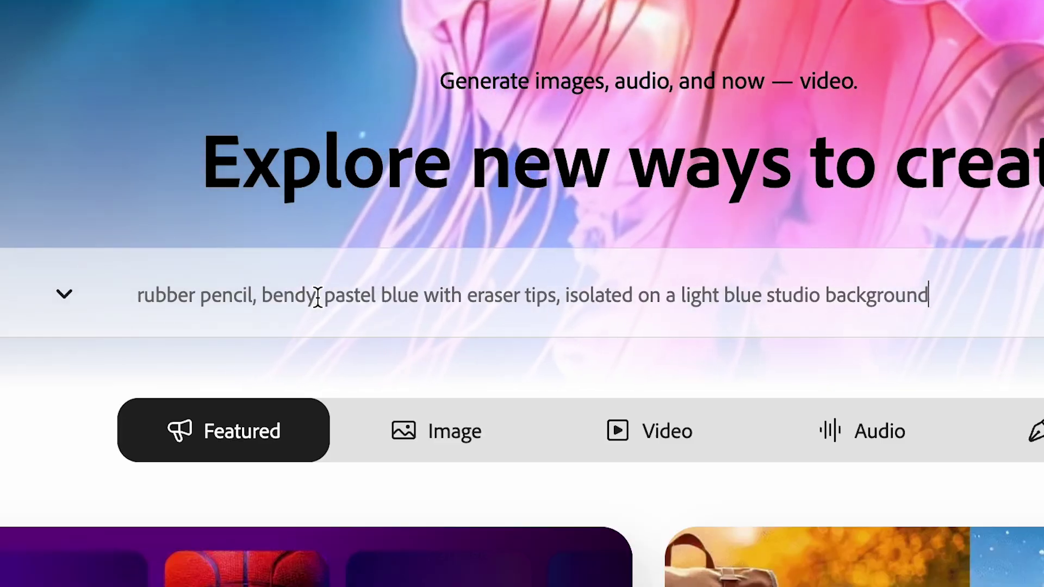
{"action": "left_click", "coordinate": [318, 297]}
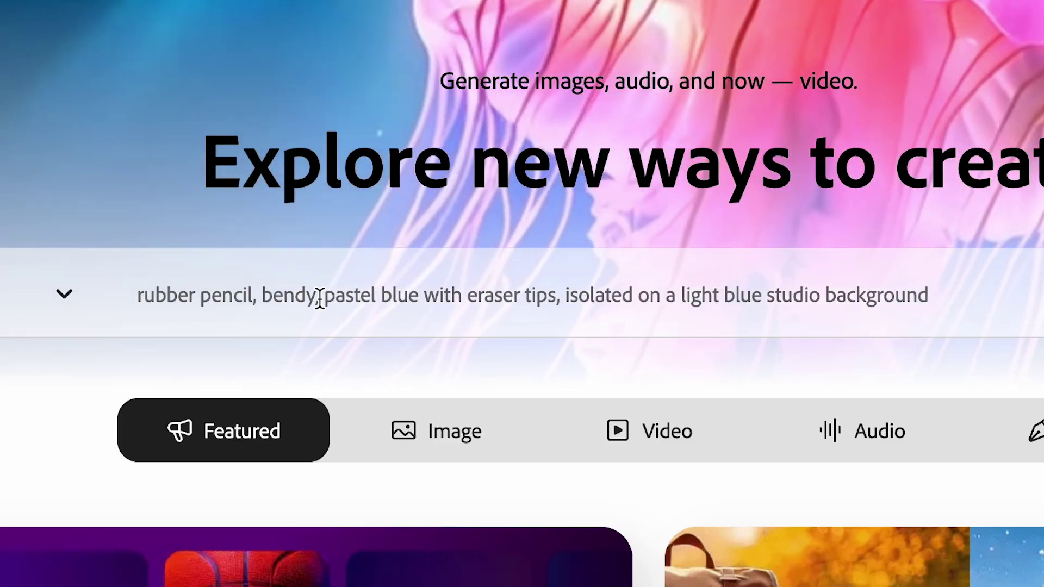
{"action": "type", "text": ","}
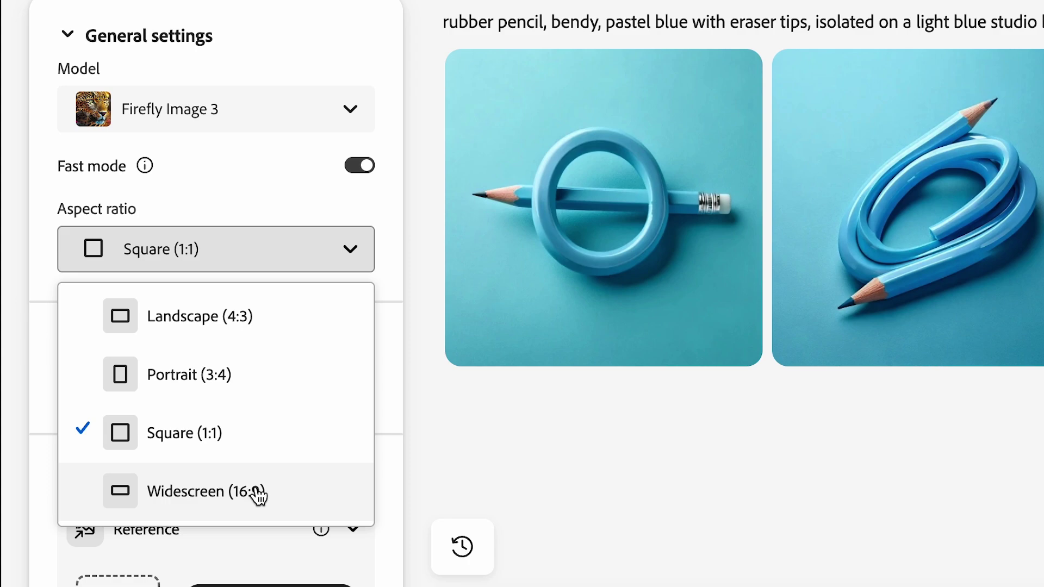
- Generate Widescreen (16:9) Hyper realistic pencil images and browse them enlarged
{"action": "left_click", "coordinate": [269, 492]}
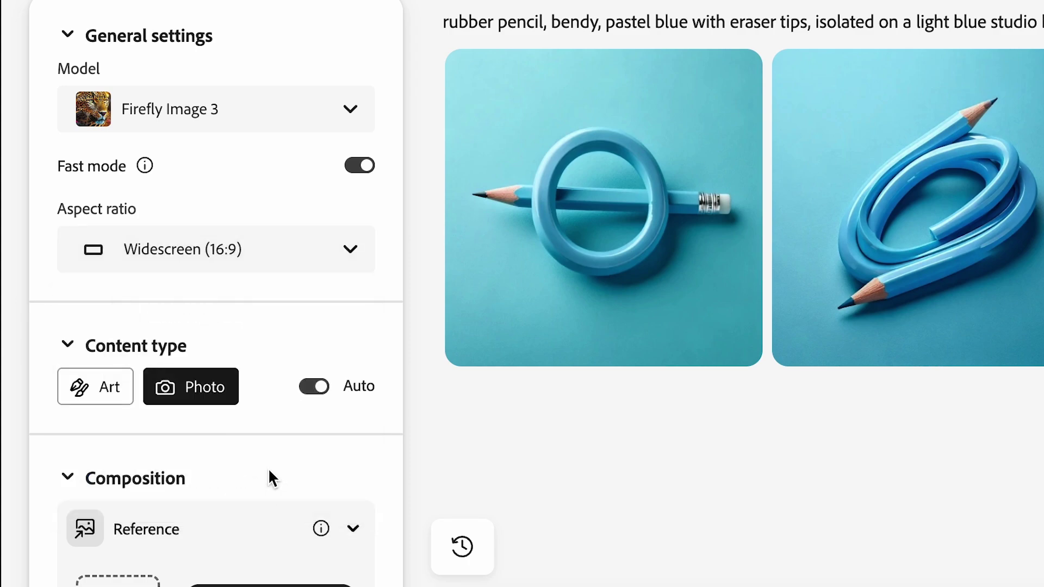
{"action": "scroll", "coordinate": [269, 473], "scroll_direction": "down", "scroll_amount": 10}
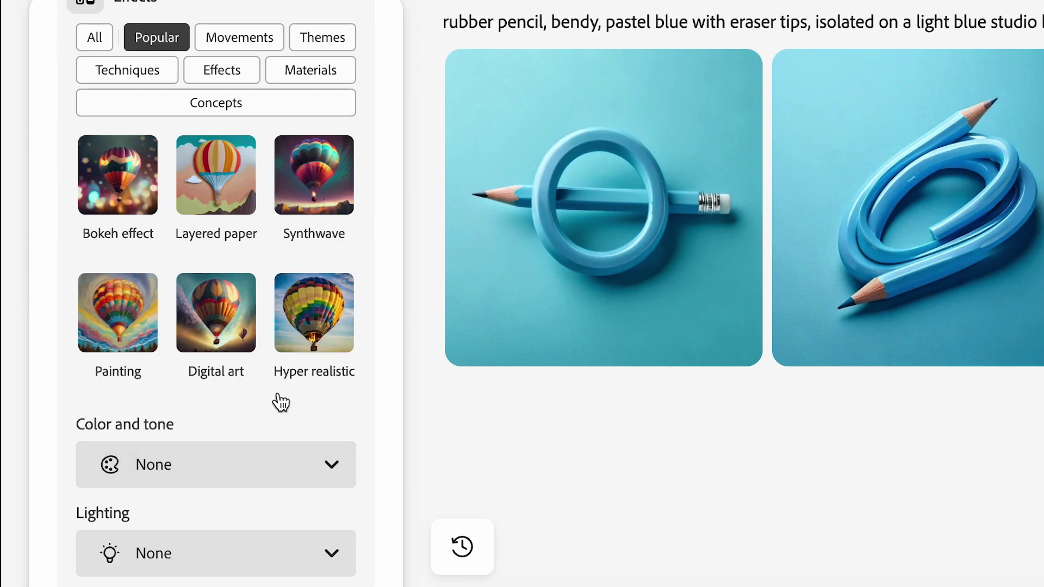
{"action": "left_click", "coordinate": [317, 340]}
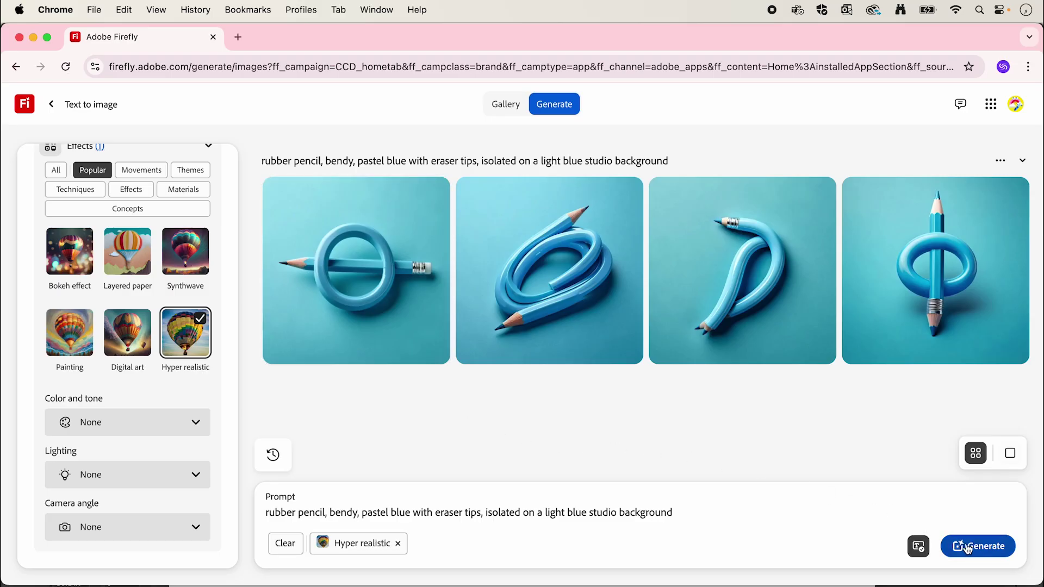
{"action": "left_click", "coordinate": [967, 548]}
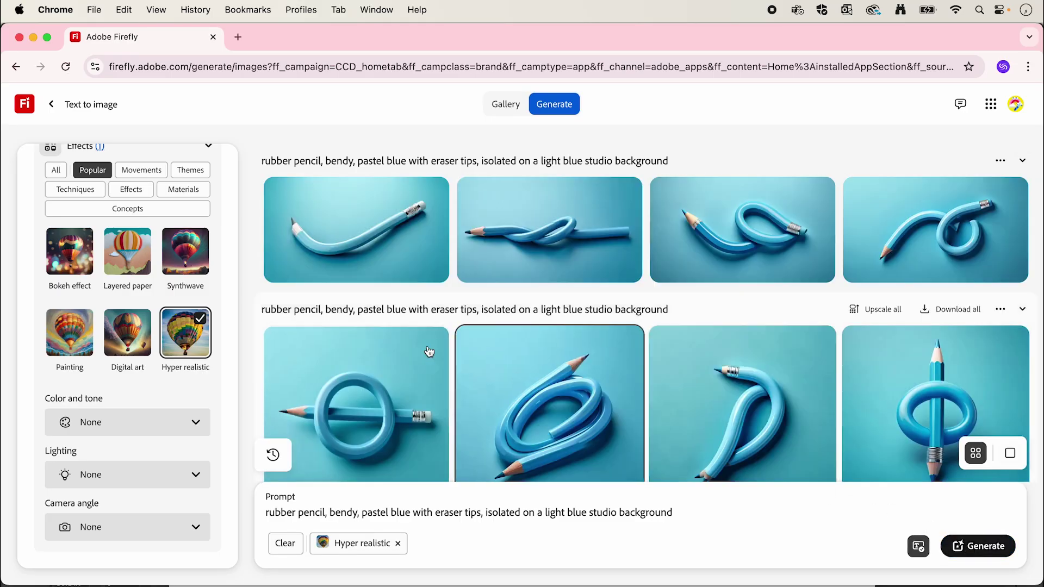
{"action": "left_click", "coordinate": [433, 258]}
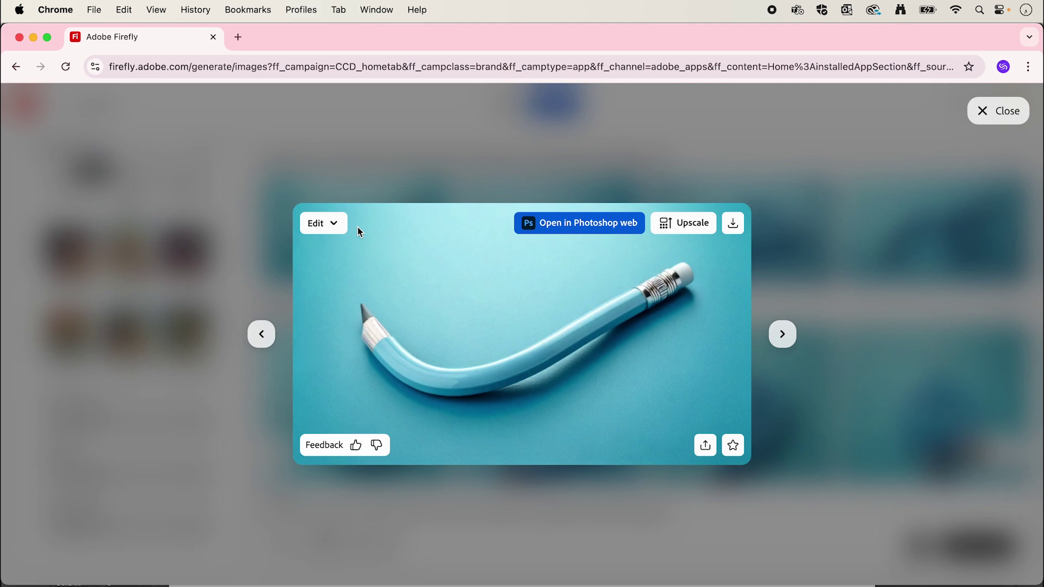
{"action": "key", "text": "Right"}
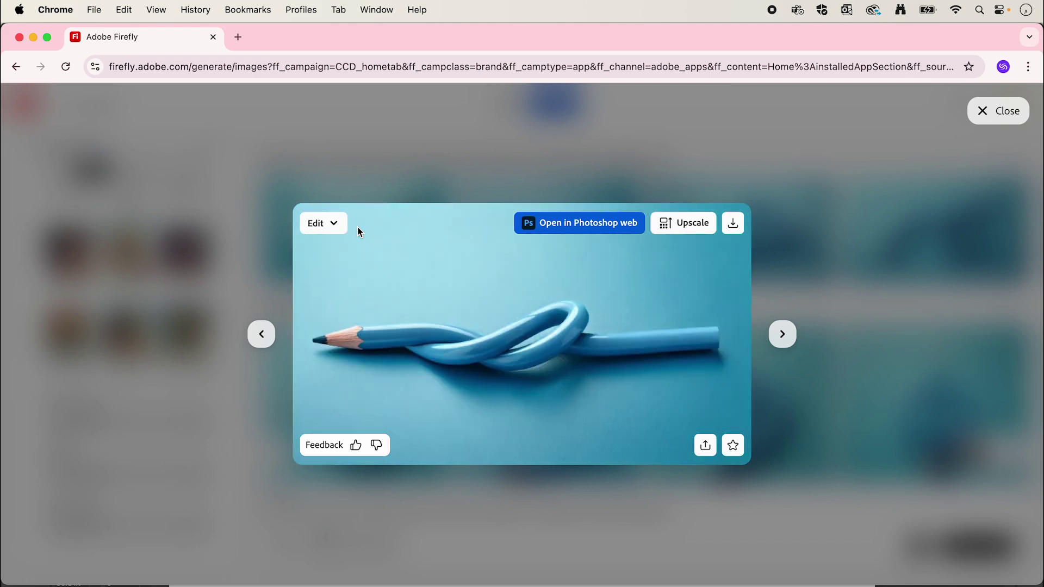
{"action": "key", "text": "Right"}
{"action": "key", "text": "Right"}
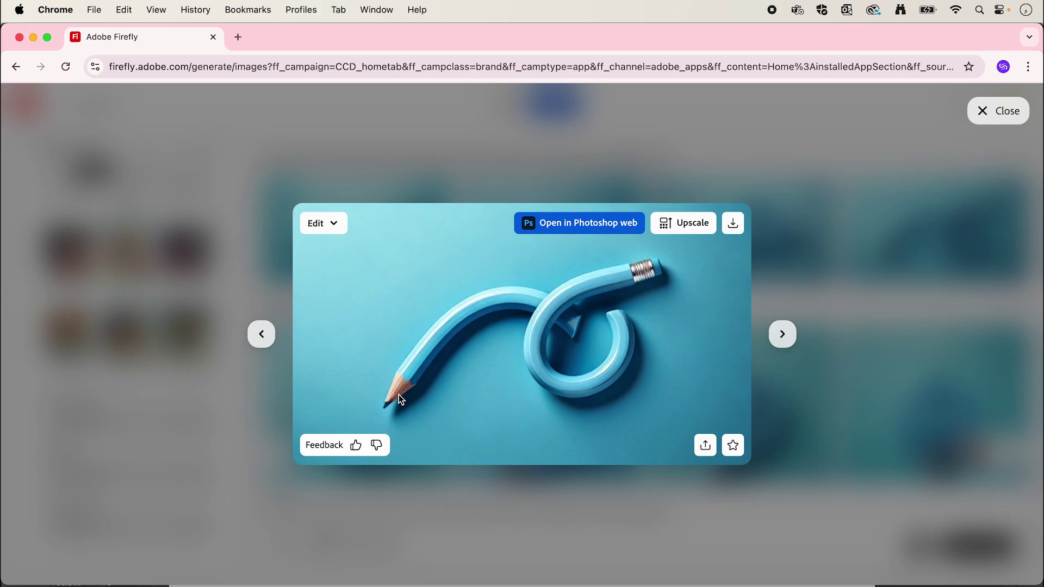
{"action": "left_click", "coordinate": [818, 397]}
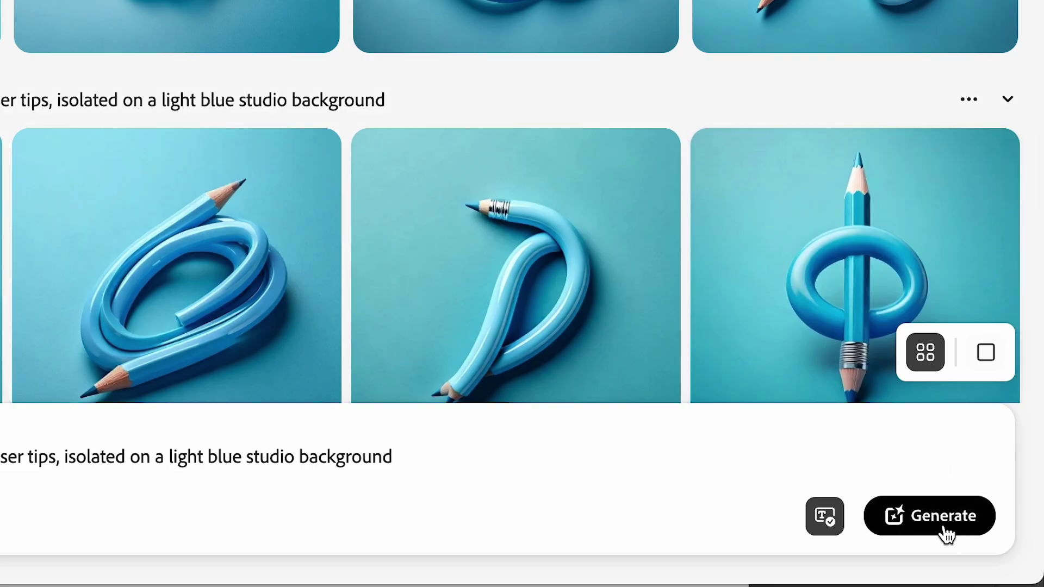
- Generate another set of pencil images and step through the new results
{"action": "left_click", "coordinate": [945, 531]}
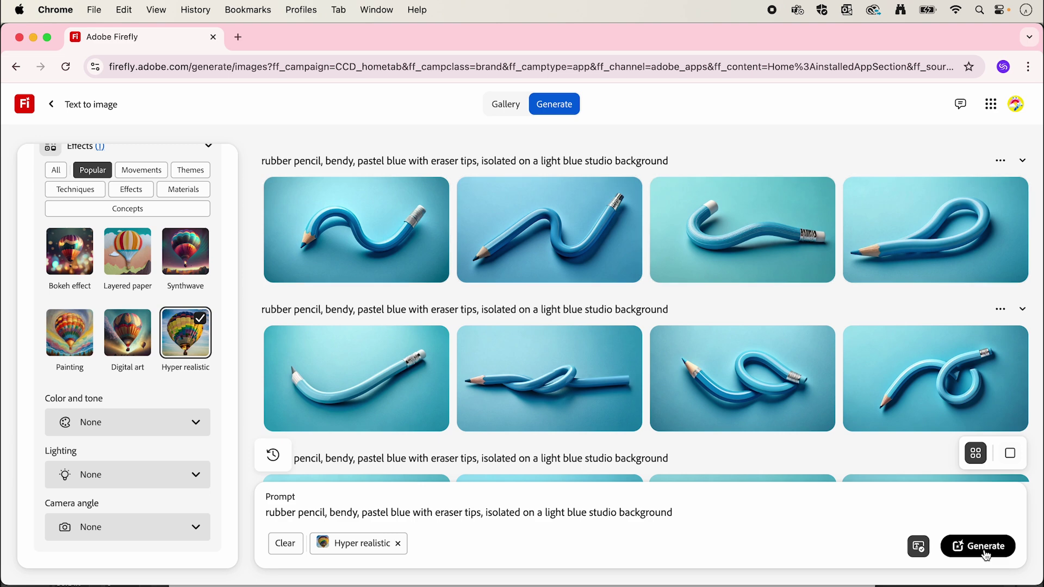
{"action": "left_click", "coordinate": [359, 218]}
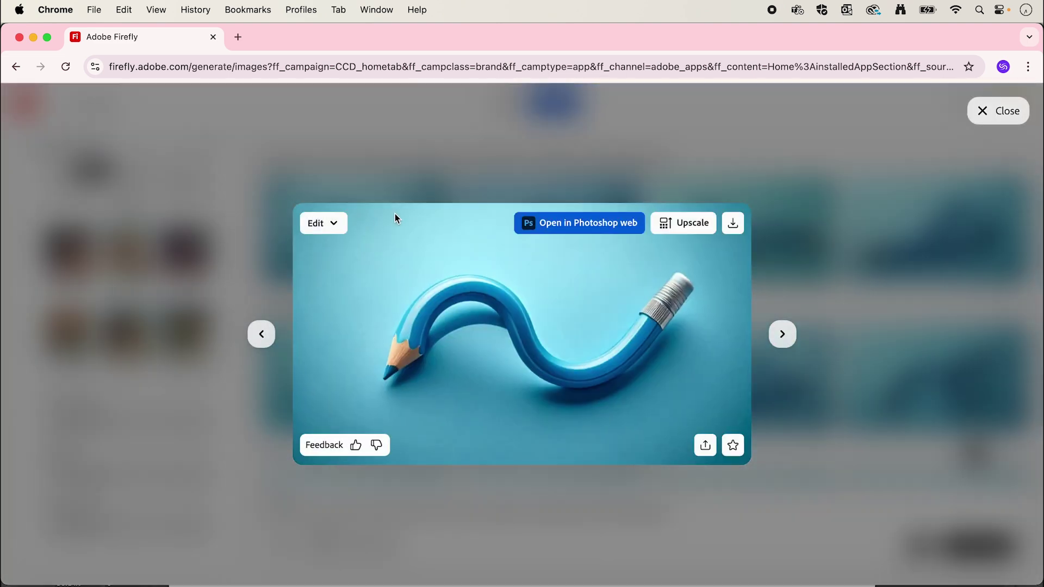
{"action": "key", "text": "Right"}
{"action": "key", "text": "Right"}
{"action": "key", "text": "Escape"}
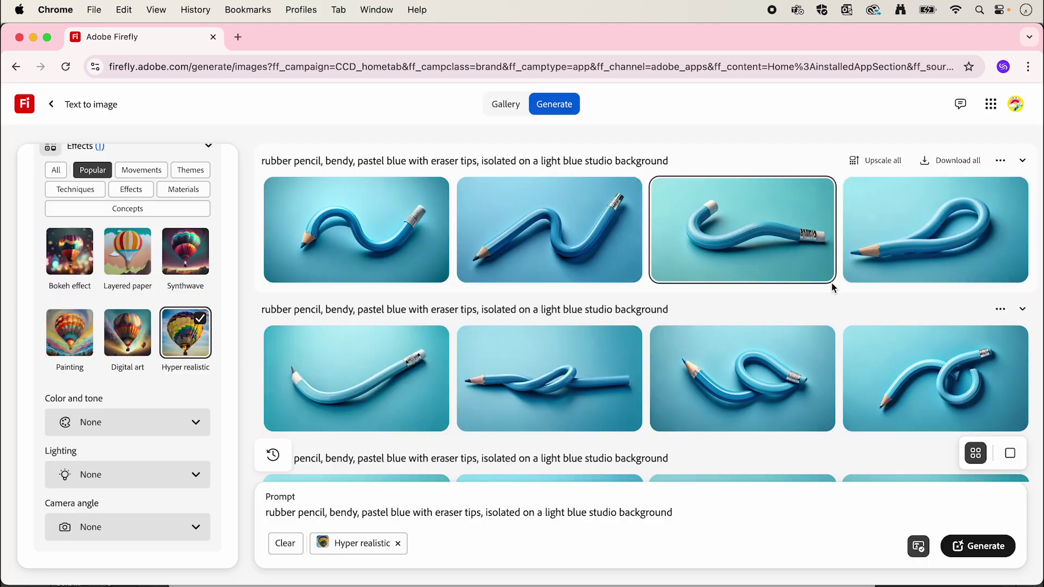
{"action": "scroll", "coordinate": [833, 287], "scroll_direction": "down", "scroll_amount": 2}
- Use the looped pencil with the eraser tip as the style reference
{"action": "left_click", "coordinate": [891, 302]}
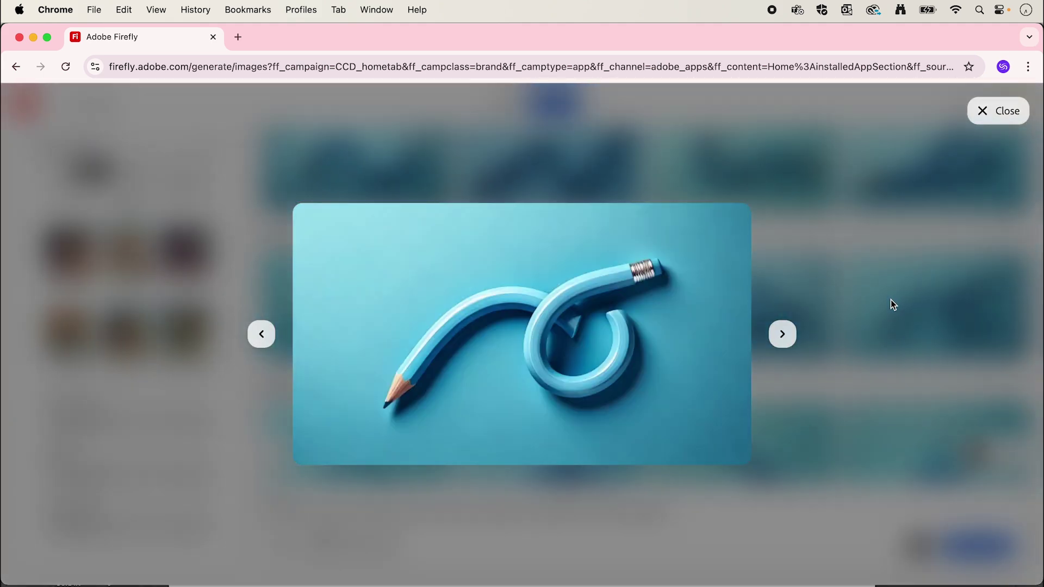
{"action": "mouse_move", "coordinate": [390, 386]}
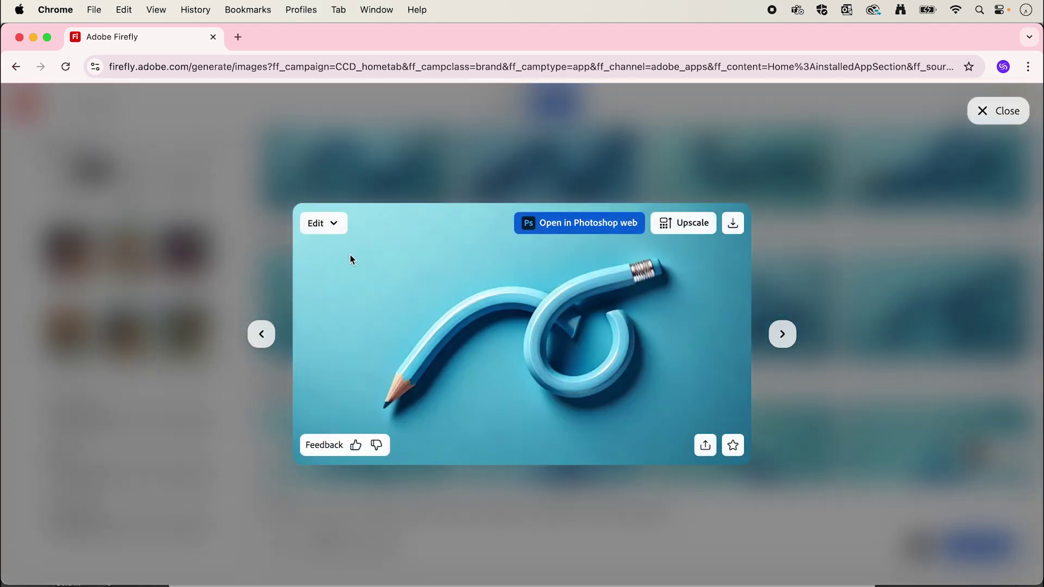
{"action": "left_click", "coordinate": [333, 231]}
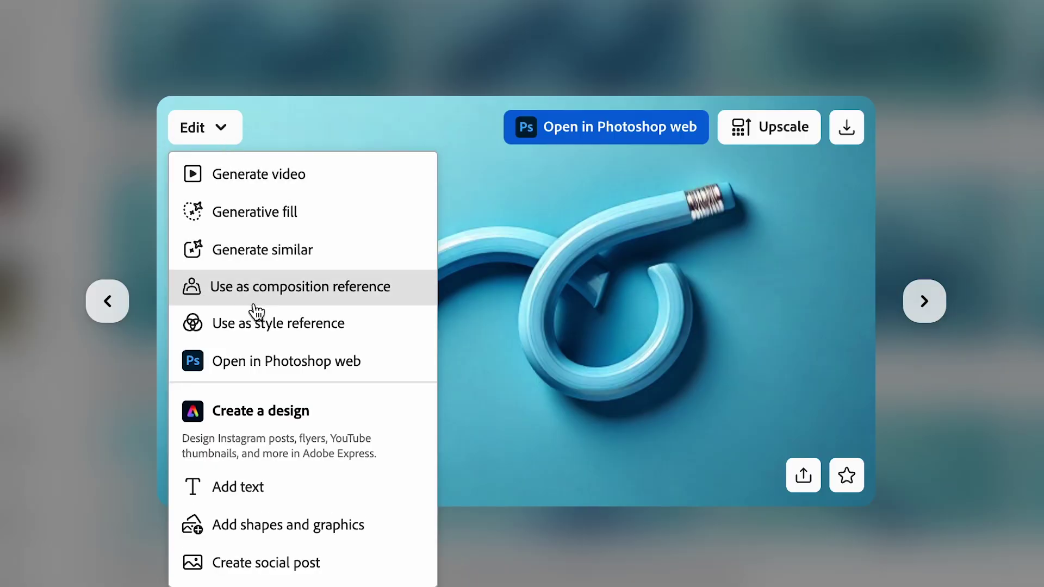
{"action": "left_click", "coordinate": [260, 322]}
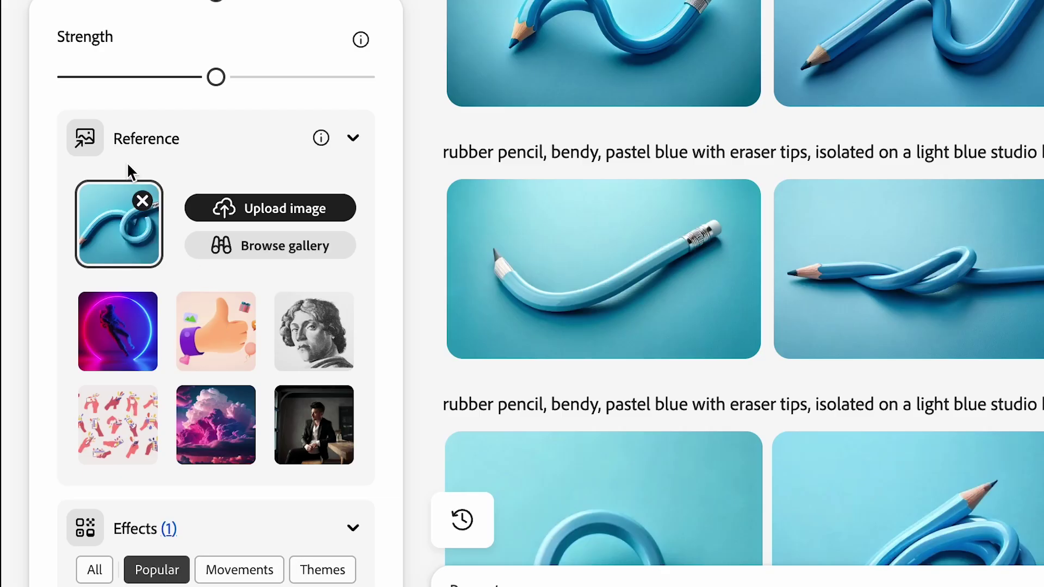
{"action": "scroll", "coordinate": [175, 217], "scroll_direction": "up", "scroll_amount": 3}
{"action": "scroll", "coordinate": [179, 216], "scroll_direction": "up", "scroll_amount": 15}
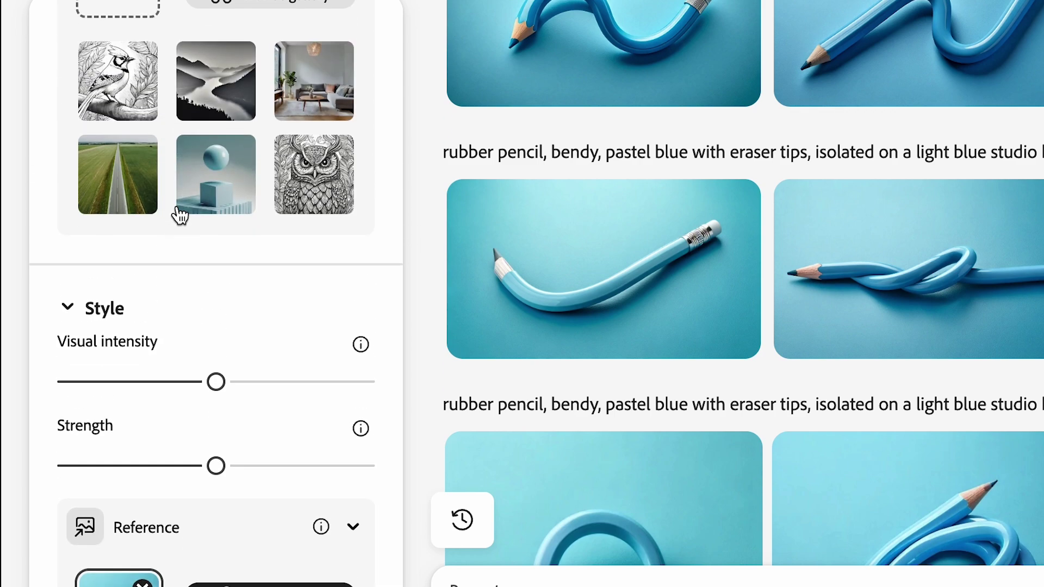
{"action": "scroll", "coordinate": [180, 213], "scroll_direction": "down", "scroll_amount": 2}
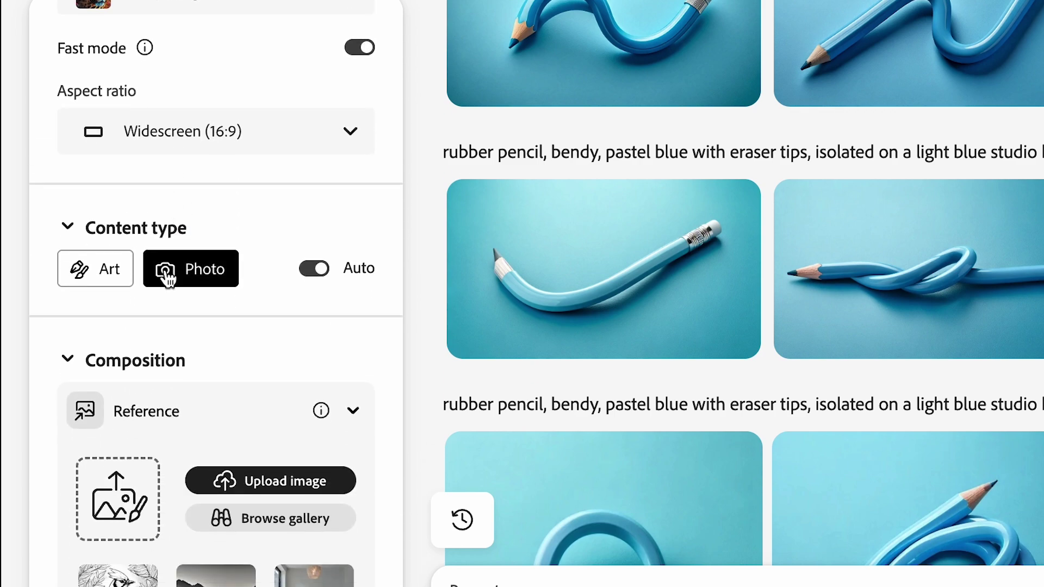
{"action": "scroll", "coordinate": [168, 280], "scroll_direction": "down", "scroll_amount": 3}
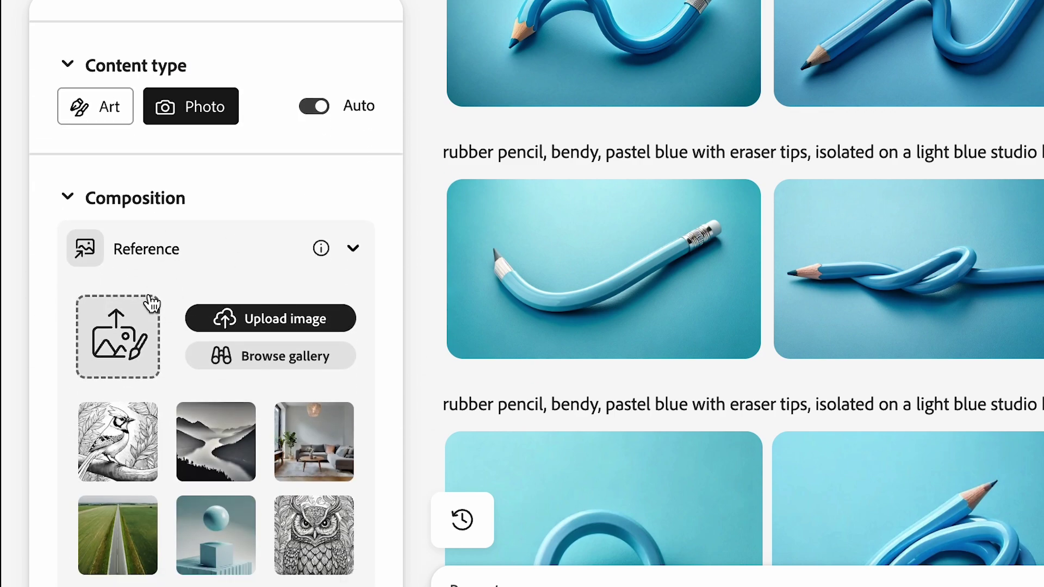
- Upload 3D Text Tutorial-3.jpg as composition reference, generate, and enlarge the first Design result
{"action": "left_click", "coordinate": [121, 352]}
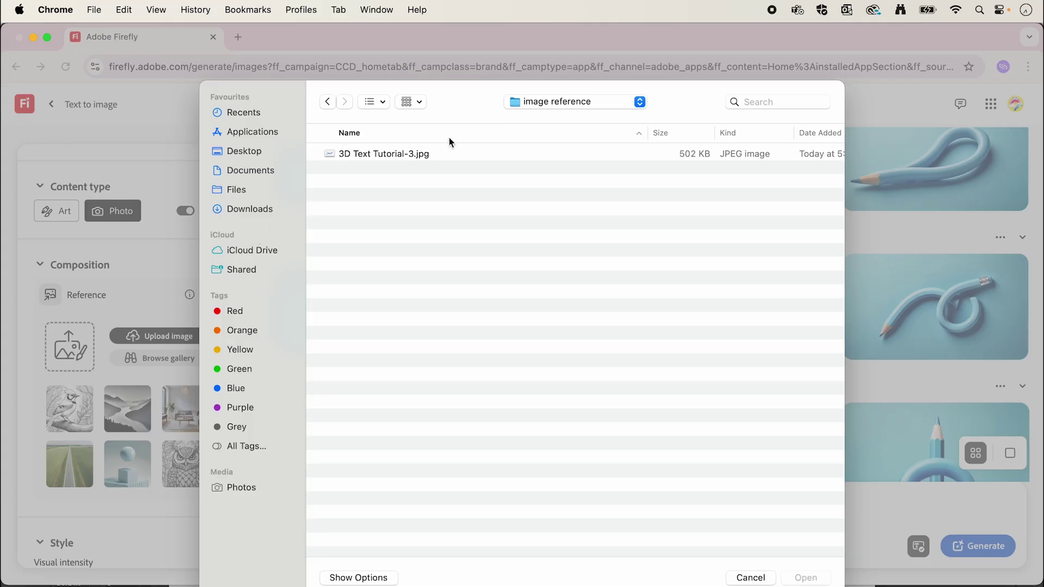
{"action": "left_click", "coordinate": [429, 154]}
{"action": "key", "text": "space"}
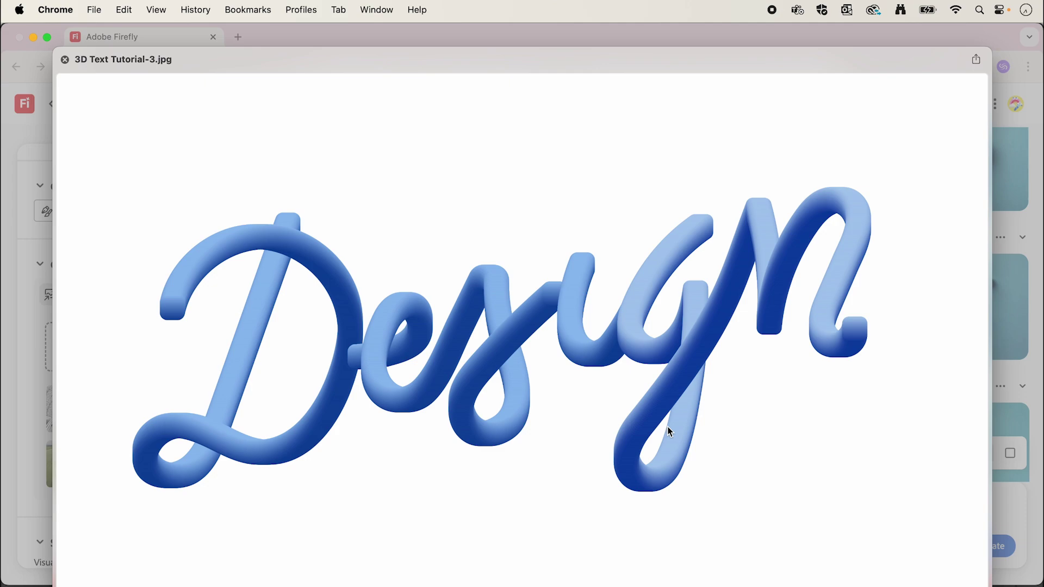
{"action": "key", "text": "space"}
{"action": "left_click", "coordinate": [813, 577]}
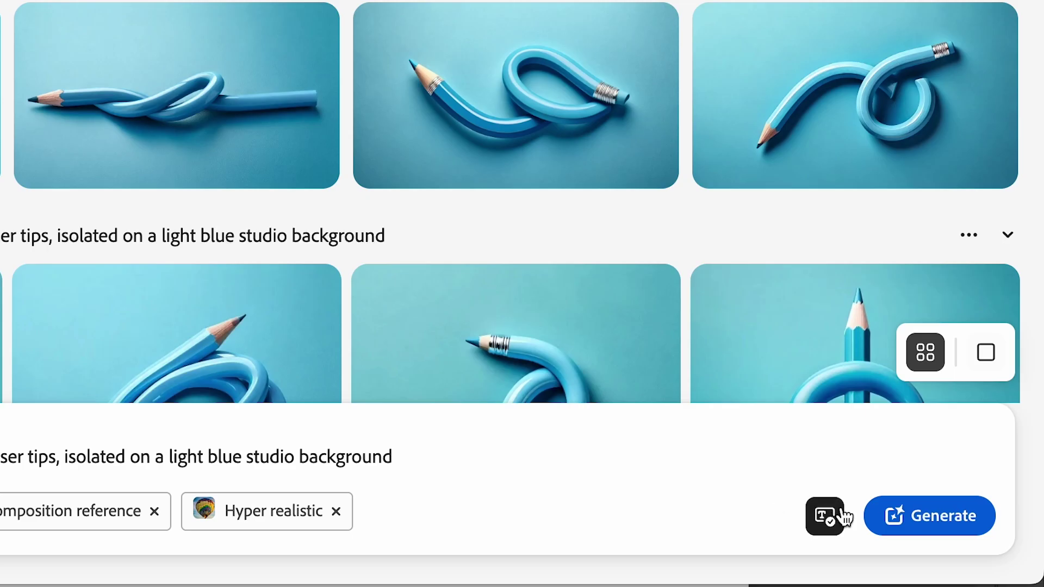
{"action": "left_click", "coordinate": [965, 547]}
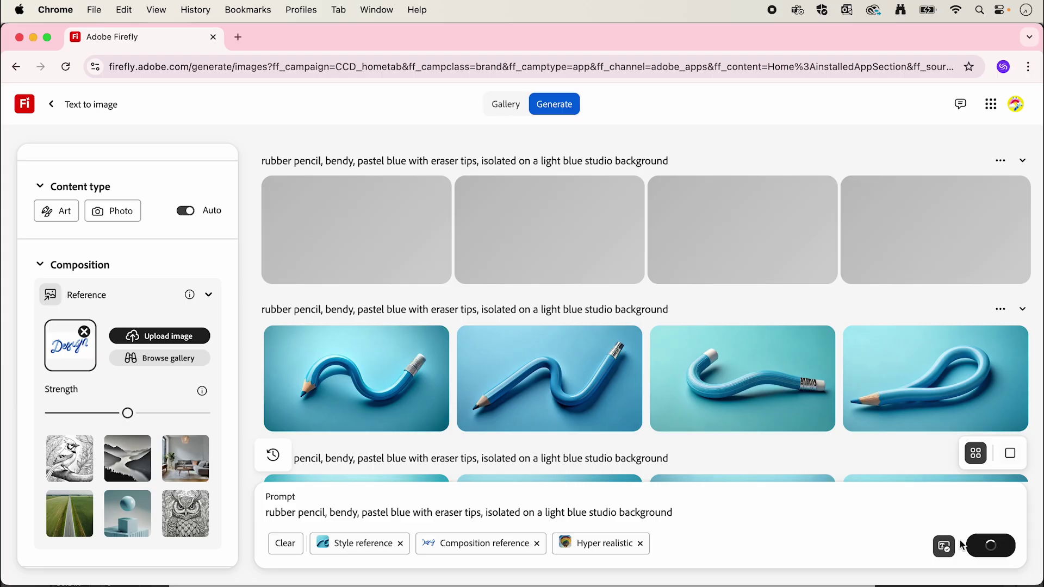
{"action": "left_click", "coordinate": [378, 234]}
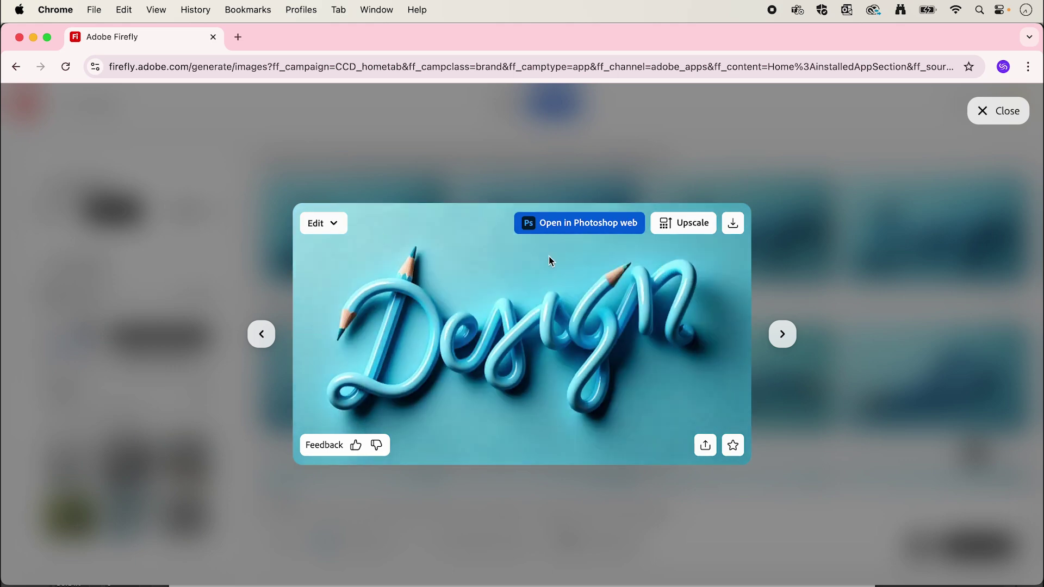
- Generate another row, download the third Design image, and open it in Photoshop
{"action": "left_click", "coordinate": [690, 225]}
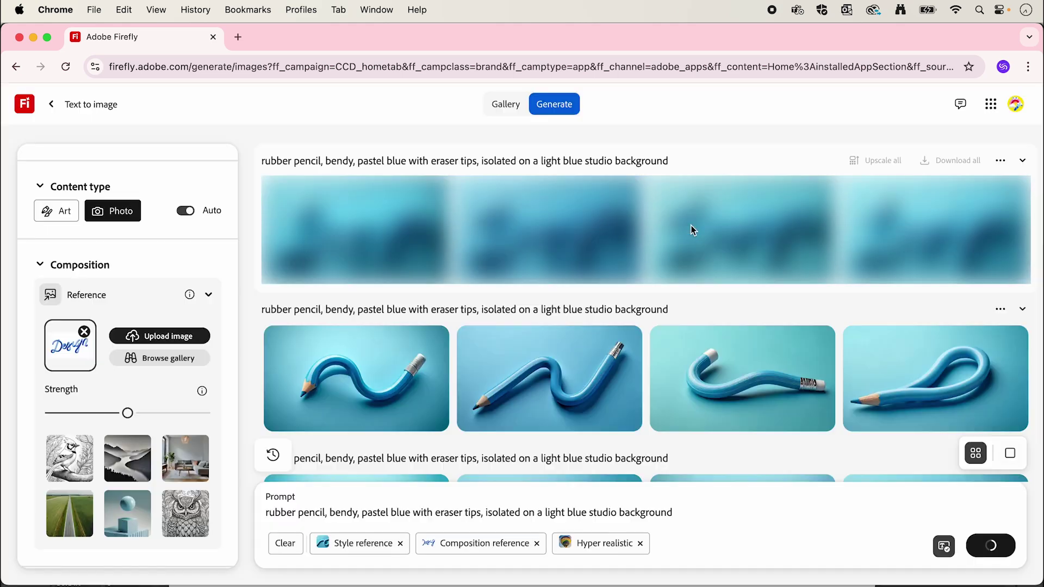
{"action": "left_click", "coordinate": [690, 227]}
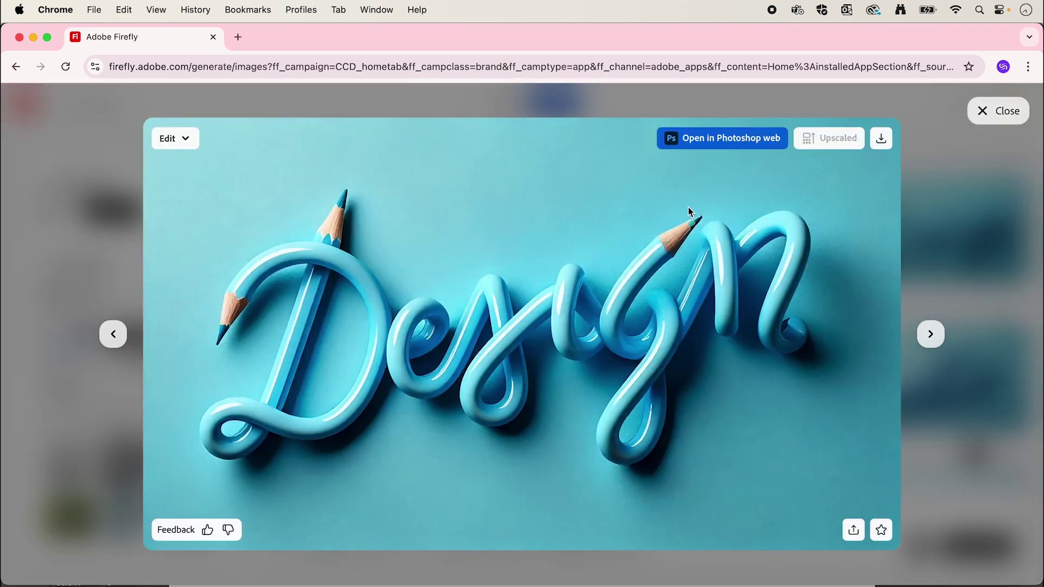
{"action": "left_click", "coordinate": [881, 139]}
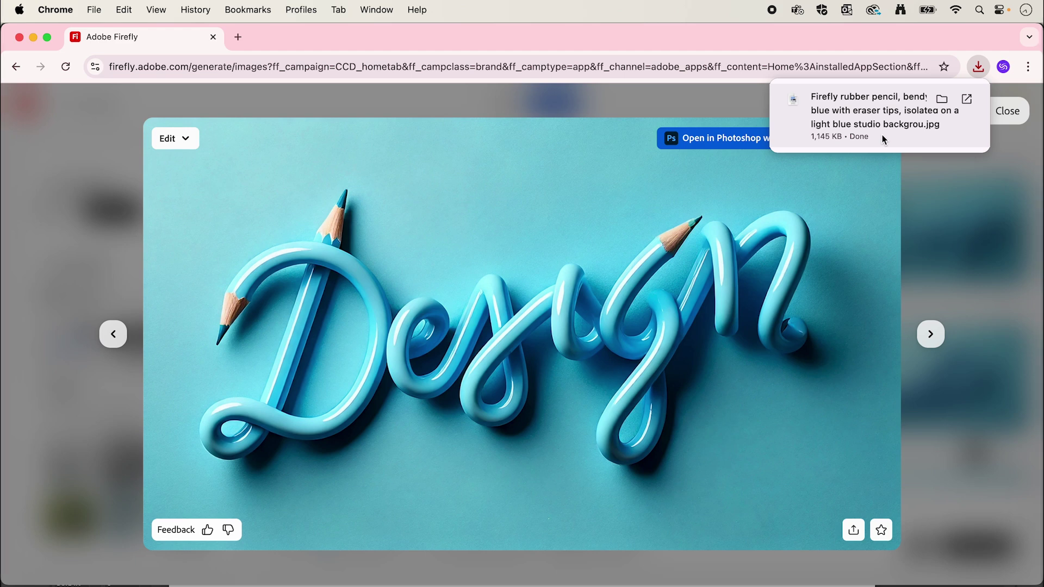
{"action": "left_click", "coordinate": [884, 141]}
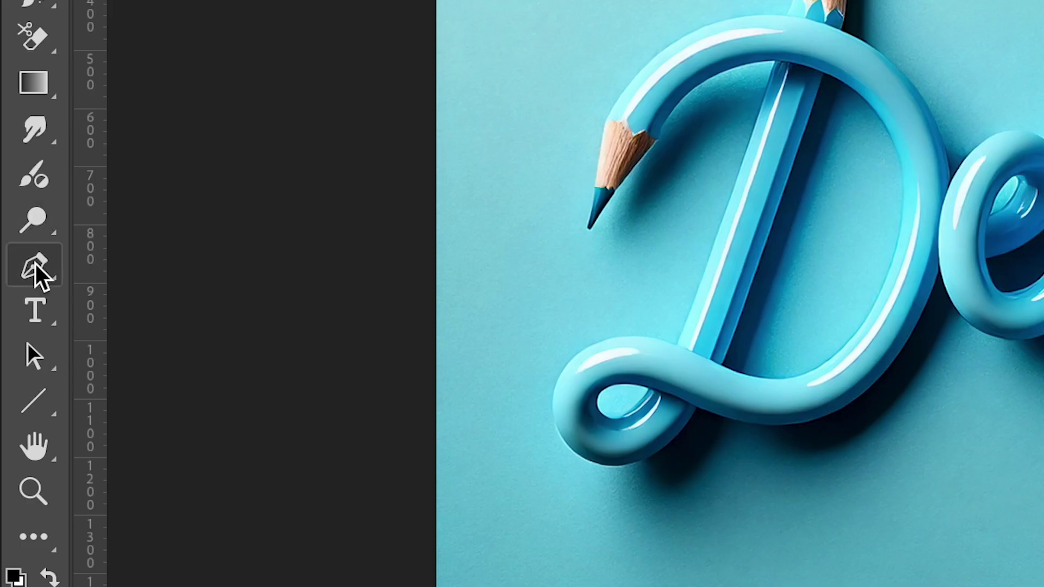
- Outline the D's left pencil point with the Pen tool and turn it into a selection
{"action": "left_click", "coordinate": [15, 380]}
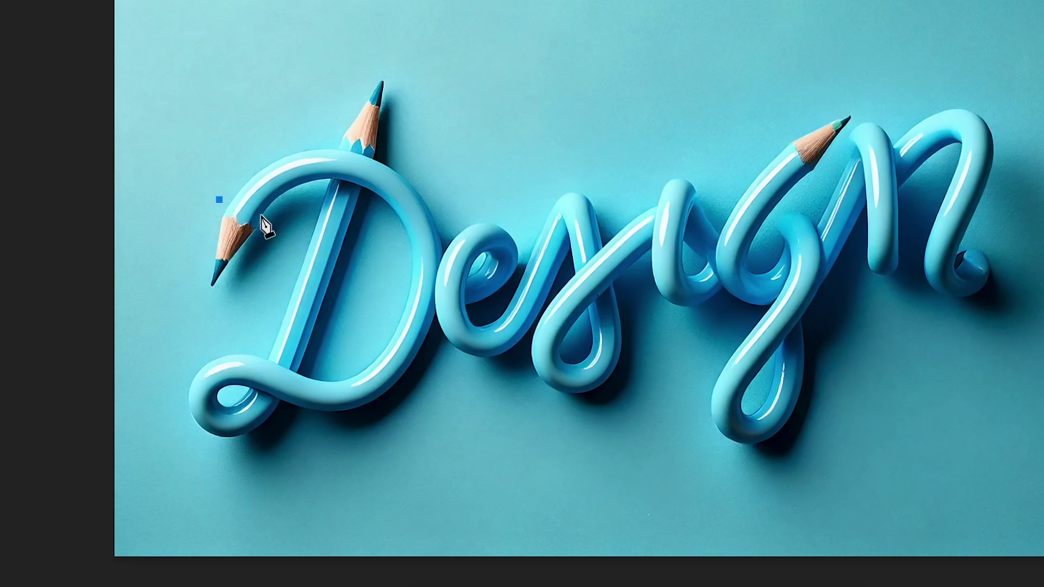
{"action": "left_click", "coordinate": [274, 219]}
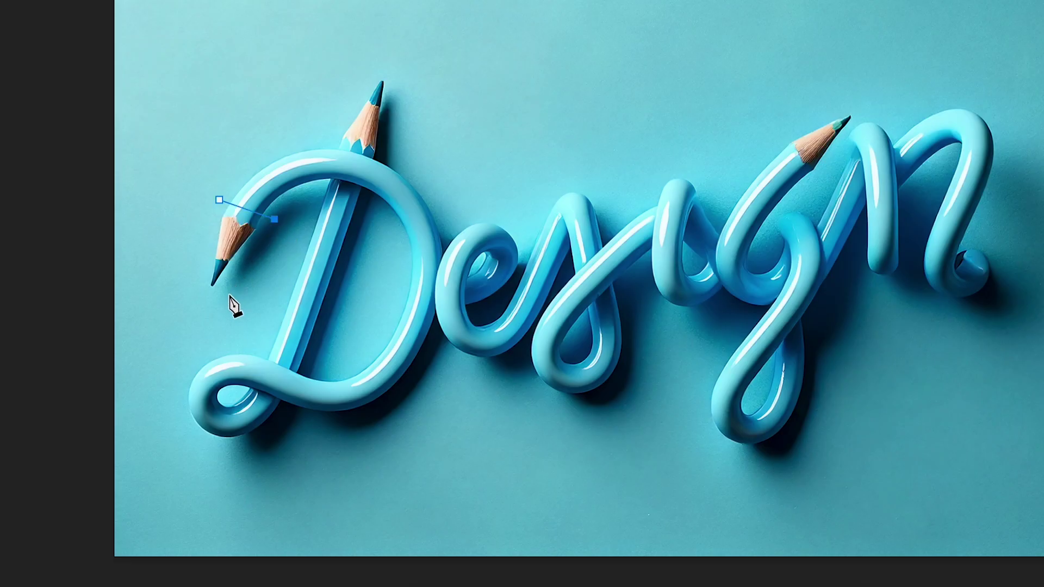
{"action": "left_click_drag", "start_coordinate": [228, 298], "coordinate": [192, 291]}
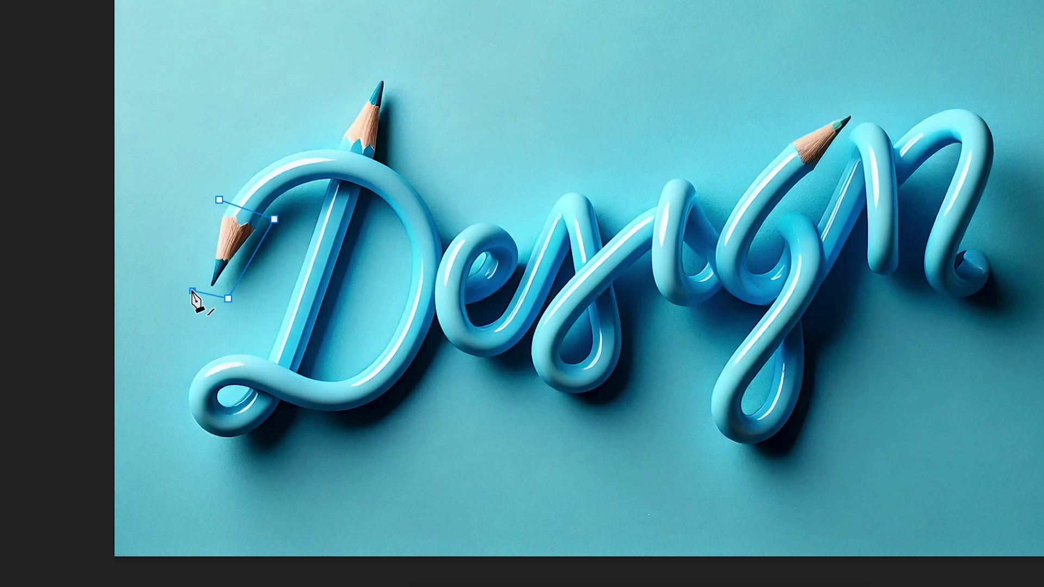
{"action": "left_click", "coordinate": [219, 206]}
{"action": "right_click", "coordinate": [233, 230]}
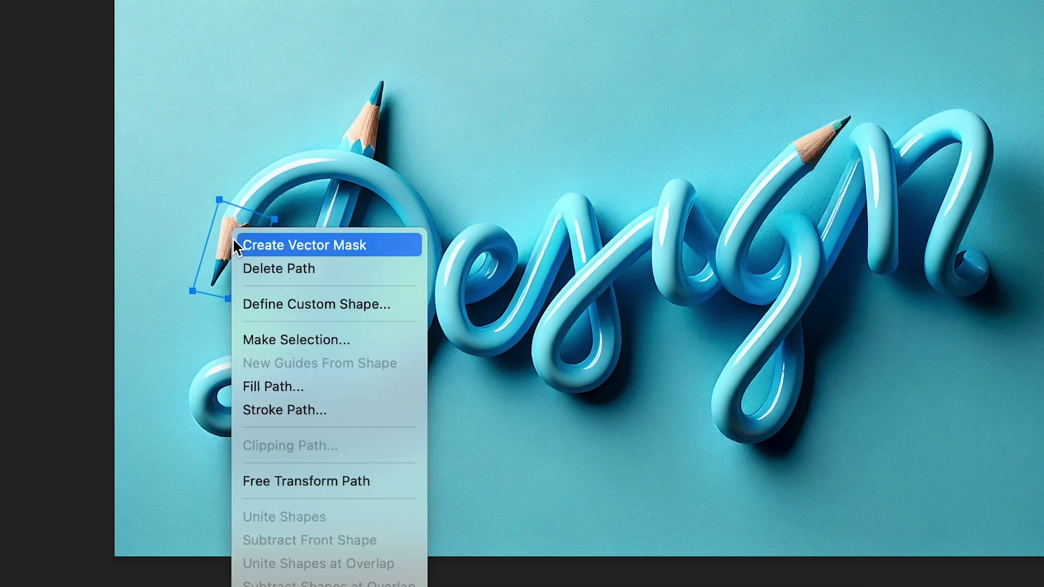
{"action": "left_click", "coordinate": [296, 341]}
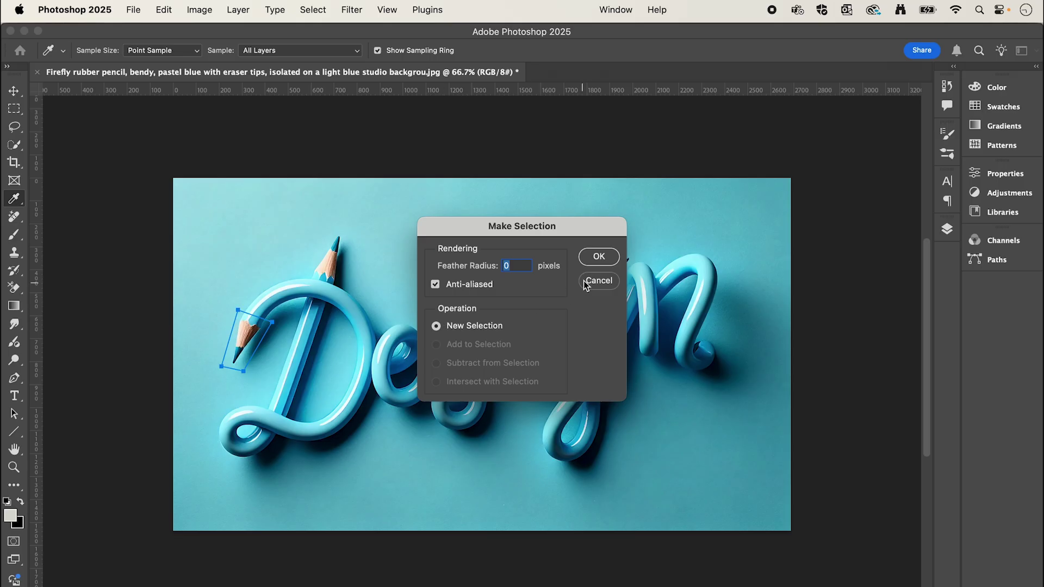
{"action": "left_click", "coordinate": [598, 257]}
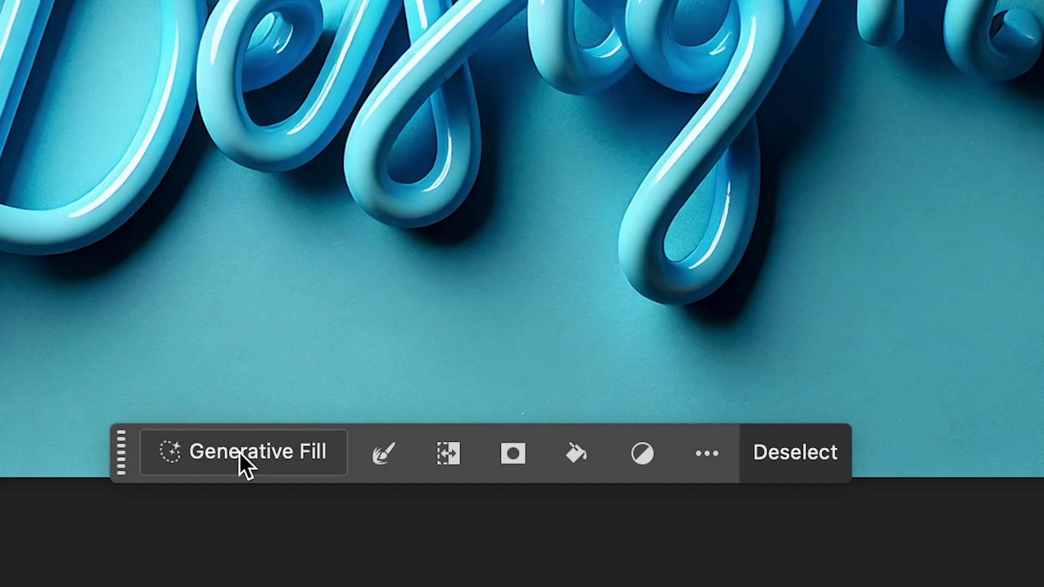
- Generative-fill the selected tip with the prompt 'eraser tip'
{"action": "left_click", "coordinate": [397, 521]}
{"action": "type", "text": "eraser"}
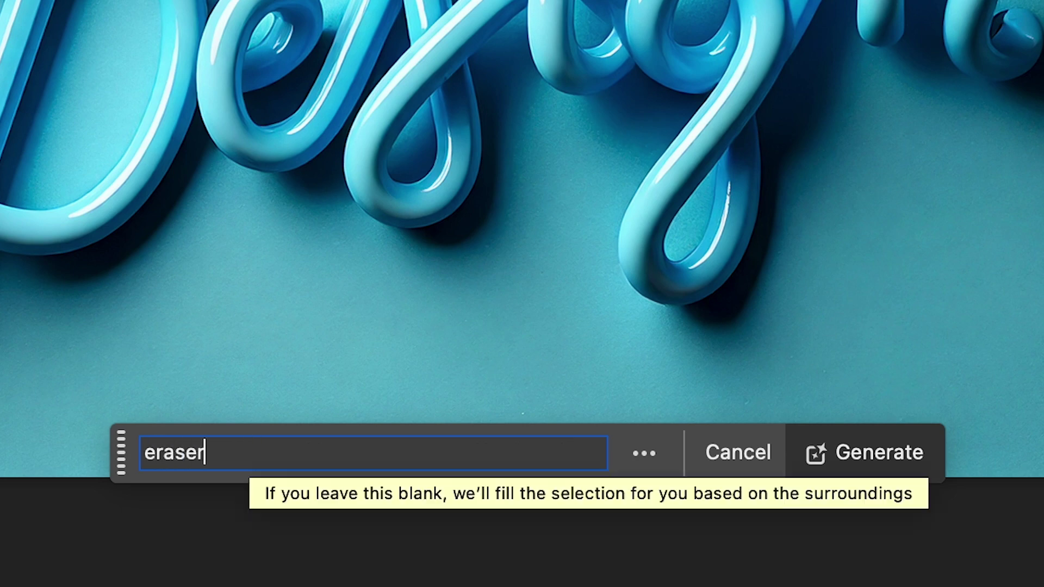
{"action": "type", "text": " tip"}
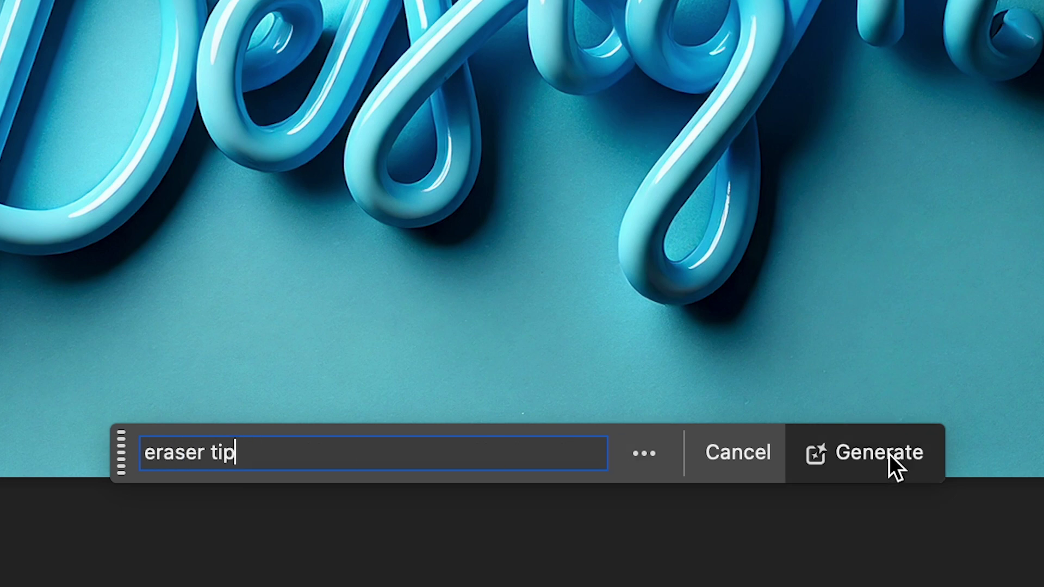
{"action": "left_click", "coordinate": [889, 457]}
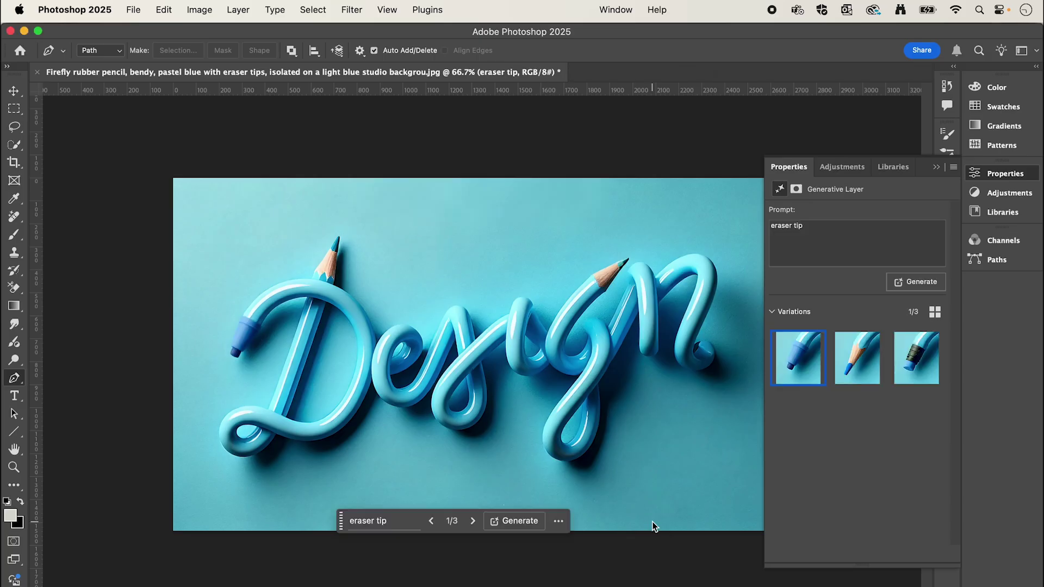
- Take the third eraser variation and regenerate with the prompt 'white eraser tip, metal casing'
{"action": "left_click", "coordinate": [907, 363]}
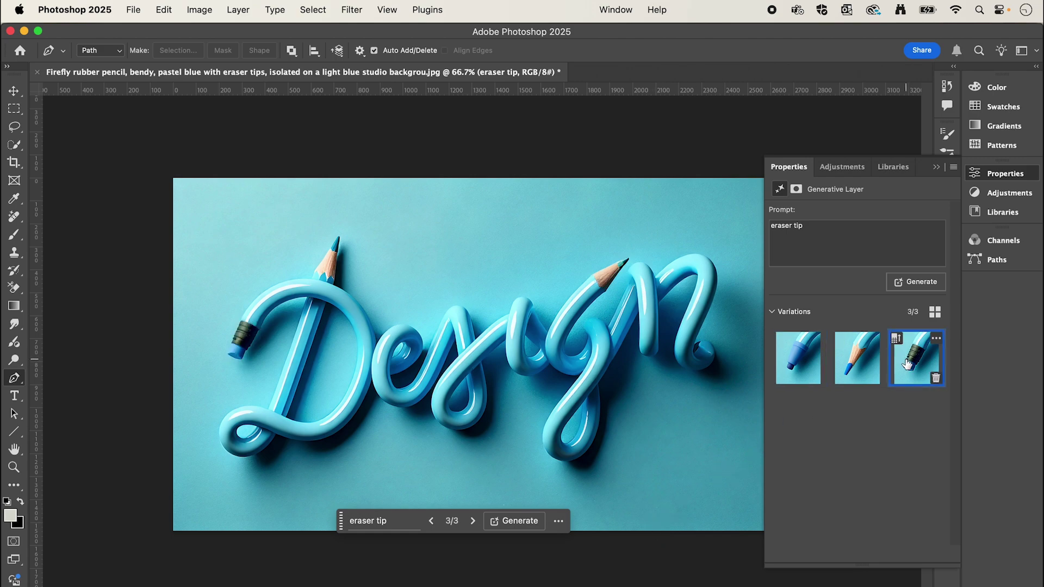
{"action": "left_click", "coordinate": [771, 226]}
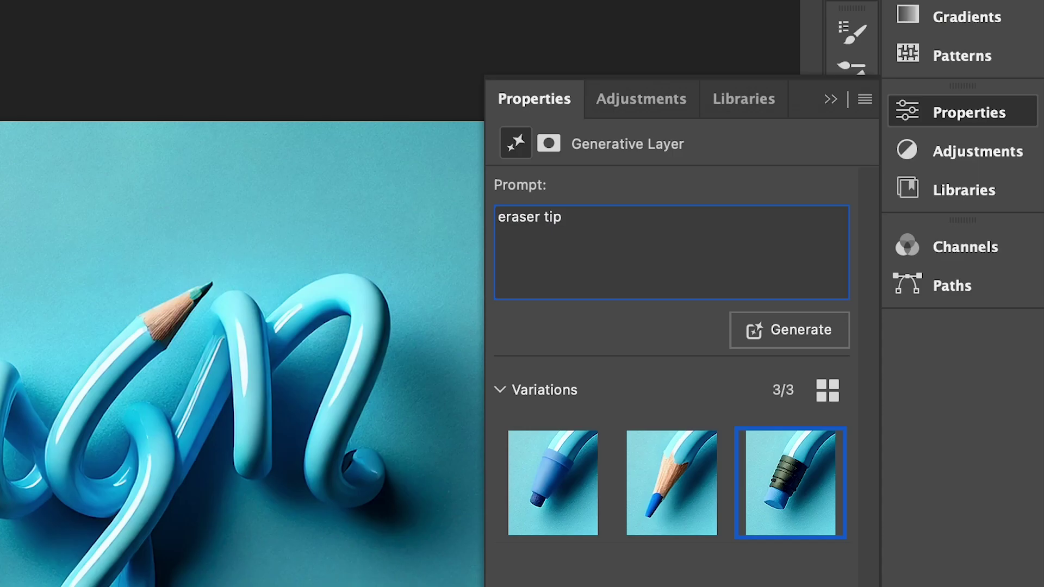
{"action": "type", "text": "white"}
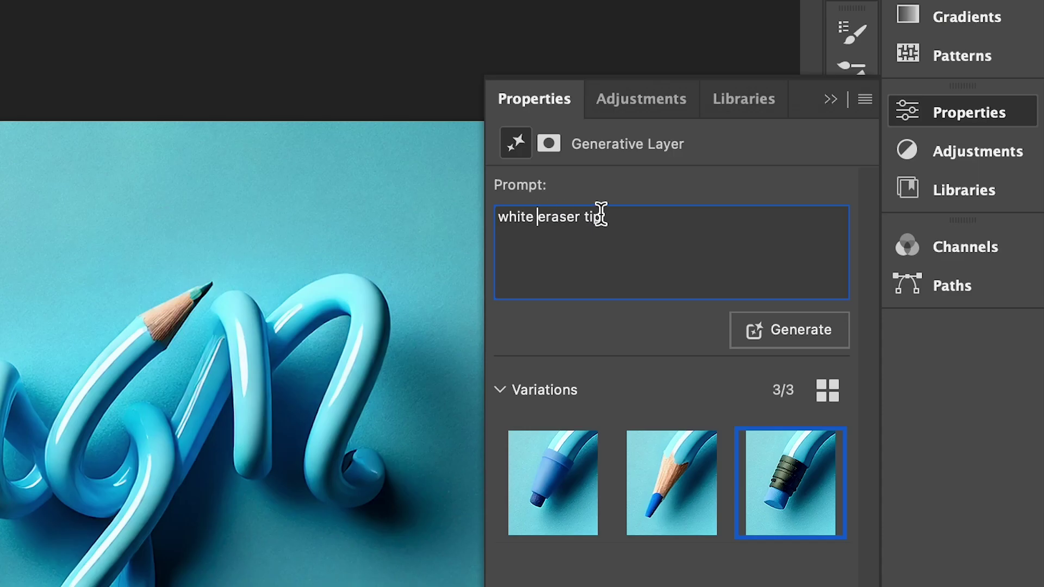
{"action": "triple_click", "coordinate": [622, 216]}
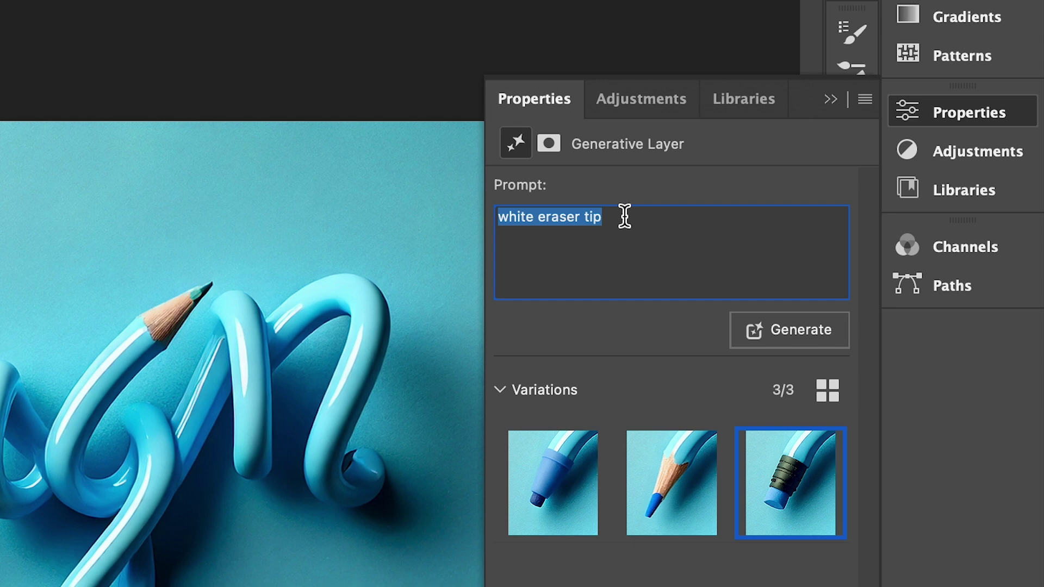
{"action": "left_click", "coordinate": [627, 217]}
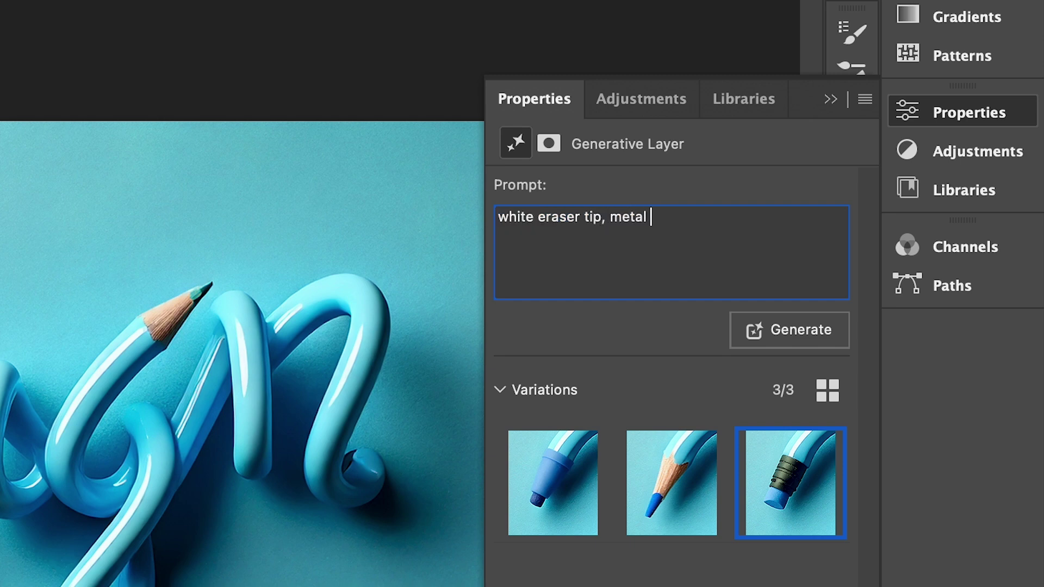
{"action": "left_click", "coordinate": [795, 343]}
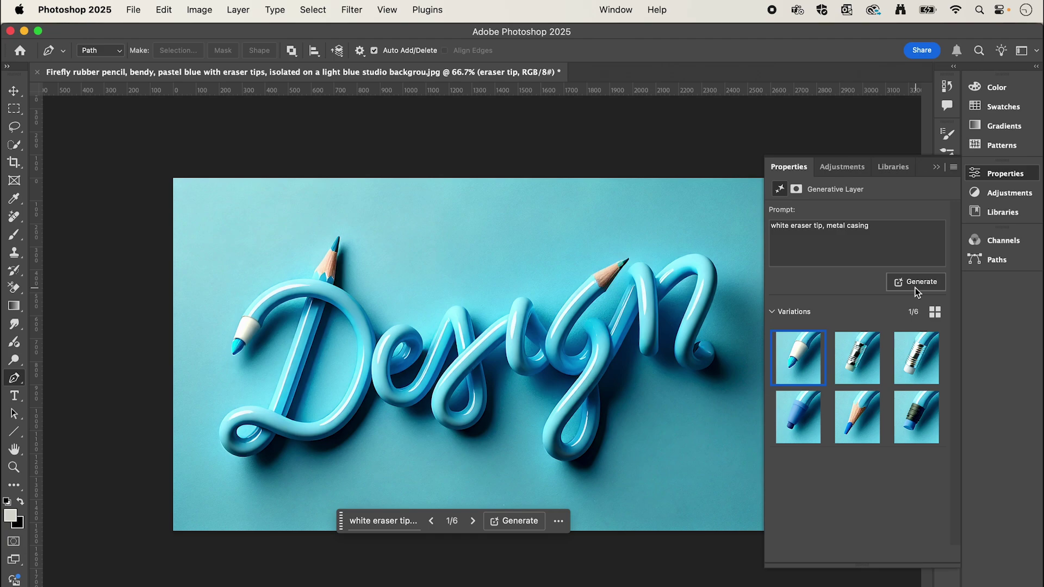
- Apply the second metal-cased eraser variation and generate more variations similar to it
{"action": "left_click", "coordinate": [865, 361]}
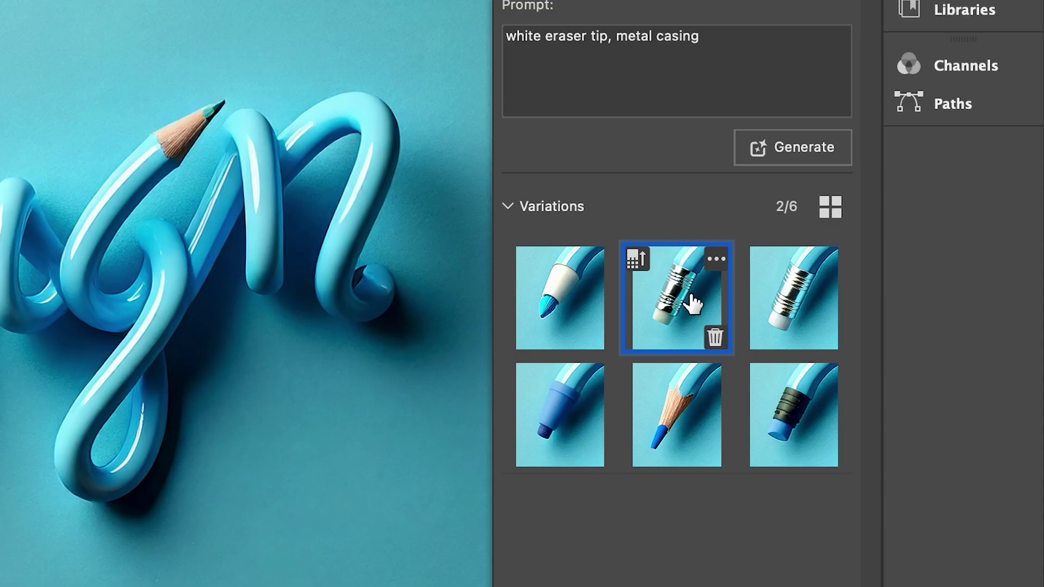
{"action": "left_click", "coordinate": [715, 264]}
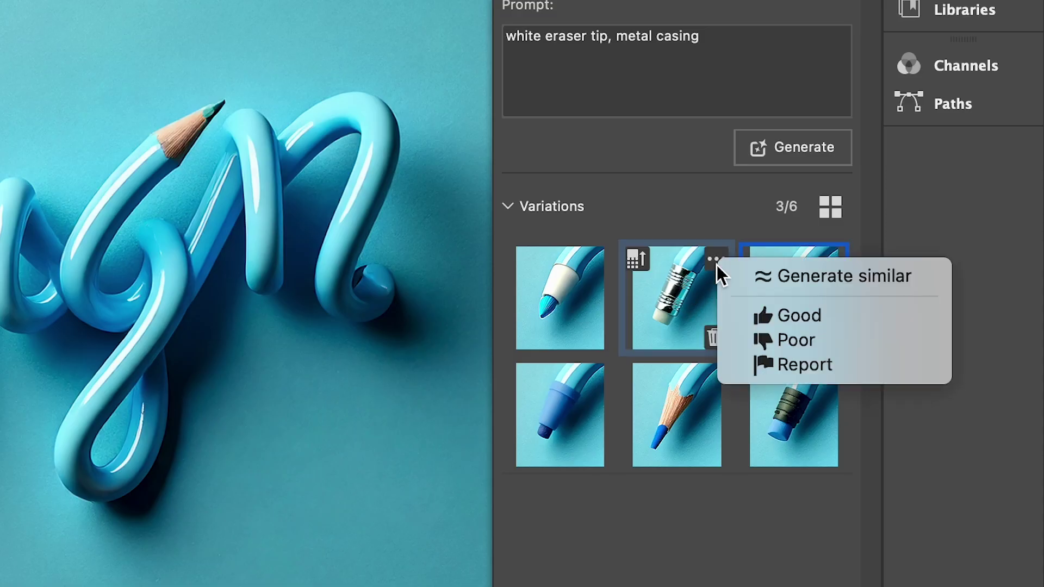
{"action": "left_click", "coordinate": [874, 275]}
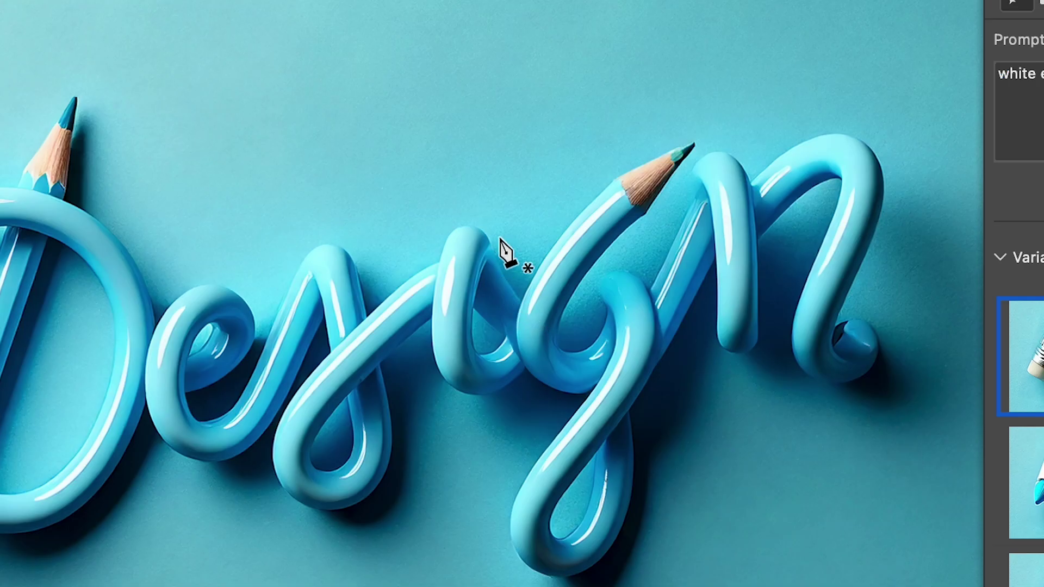
- Trace a closed Pen path around the tube section where the s runs into the g
{"action": "left_click", "coordinate": [538, 301]}
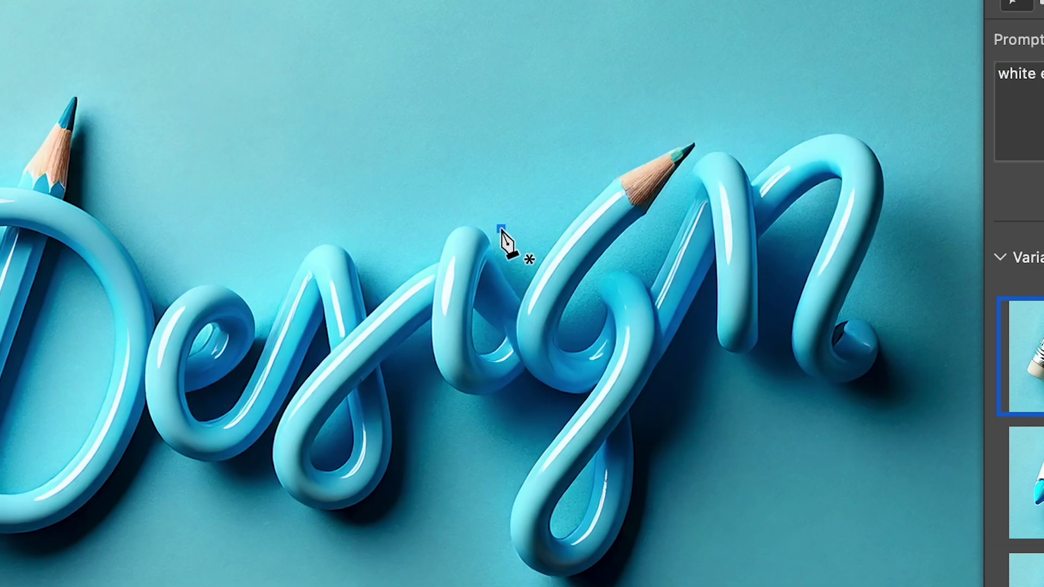
{"action": "left_click", "coordinate": [482, 263]}
{"action": "left_click", "coordinate": [468, 322]}
{"action": "left_click", "coordinate": [476, 340]}
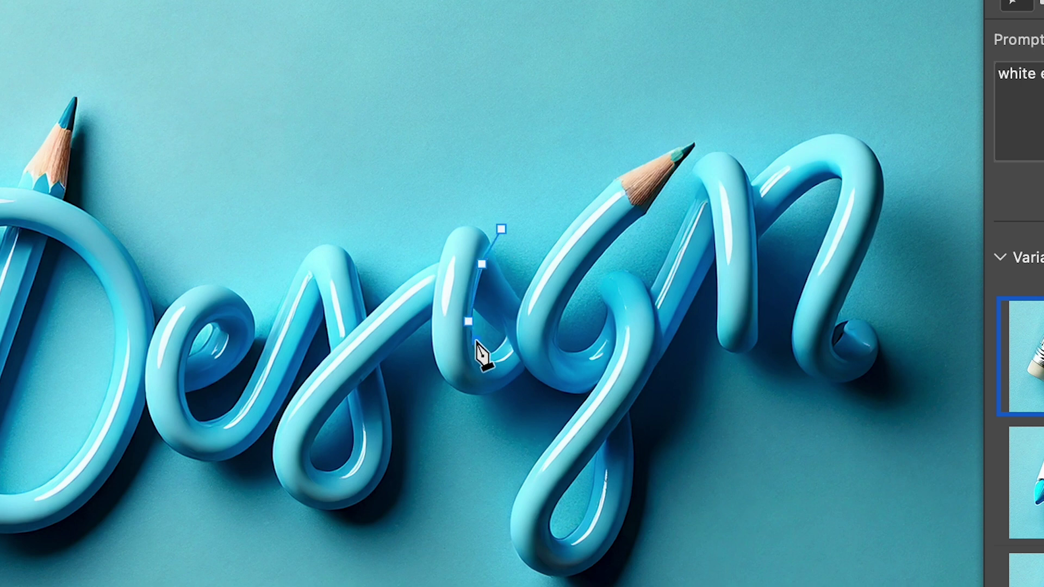
{"action": "left_click", "coordinate": [508, 343]}
{"action": "left_click", "coordinate": [520, 321]}
{"action": "left_click", "coordinate": [538, 279]}
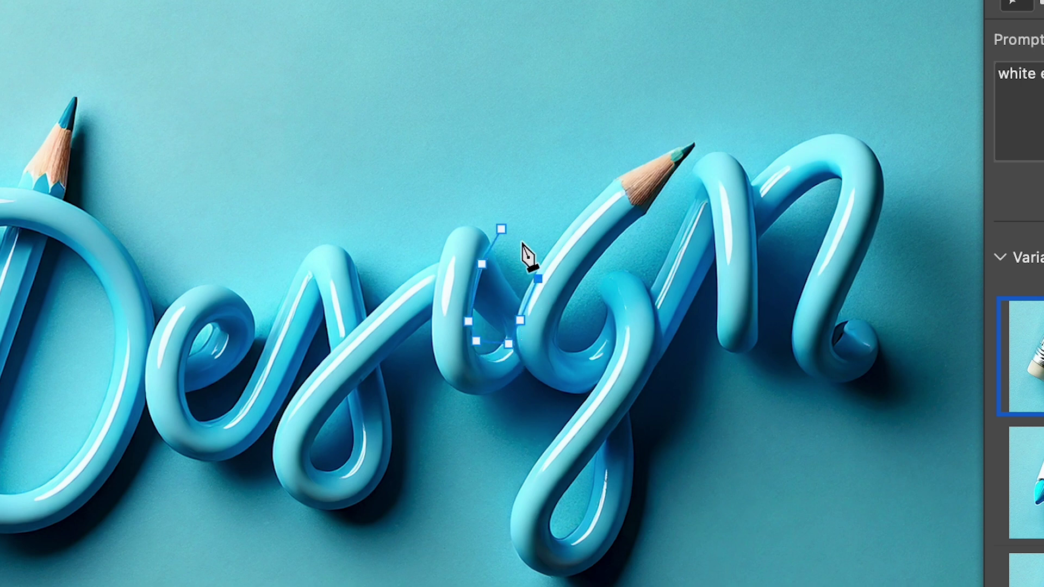
{"action": "left_click", "coordinate": [501, 229]}
- Turn the path into a selection and Generative Fill it with 'remove'
{"action": "right_click", "coordinate": [508, 263]}
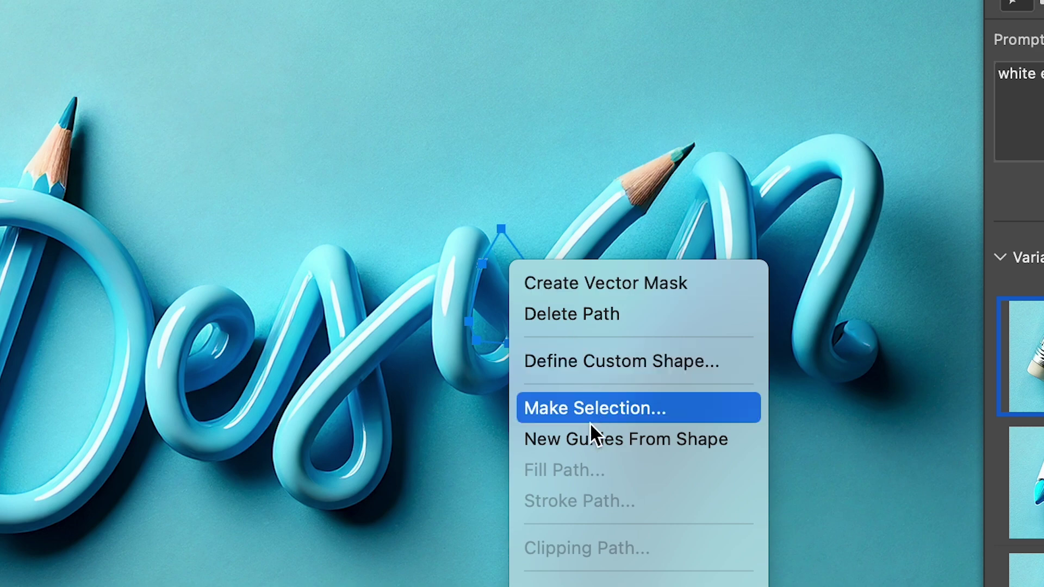
{"action": "left_click", "coordinate": [595, 405]}
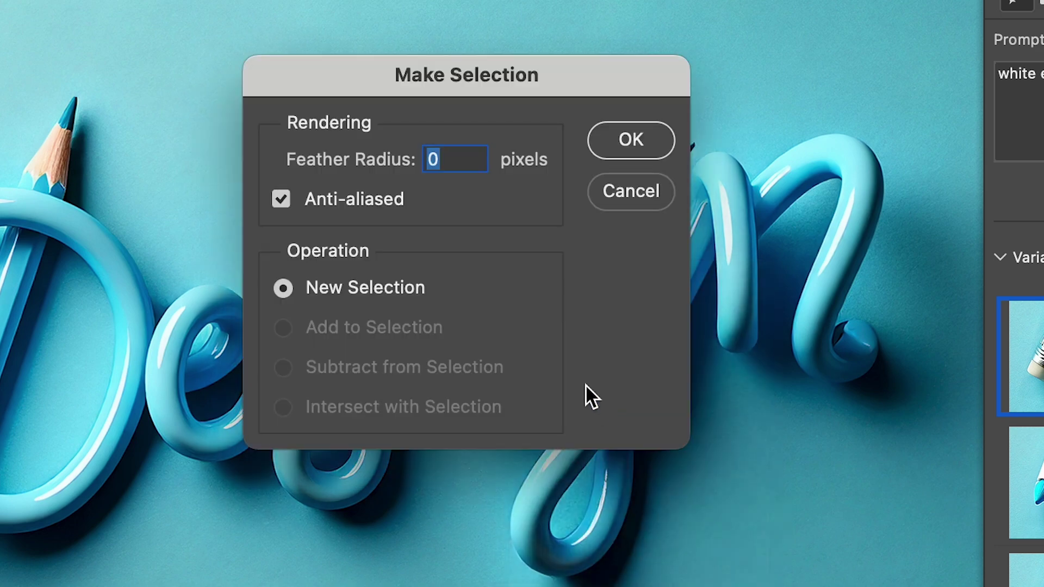
{"action": "left_click", "coordinate": [630, 140]}
{"action": "type", "text": "remove"}
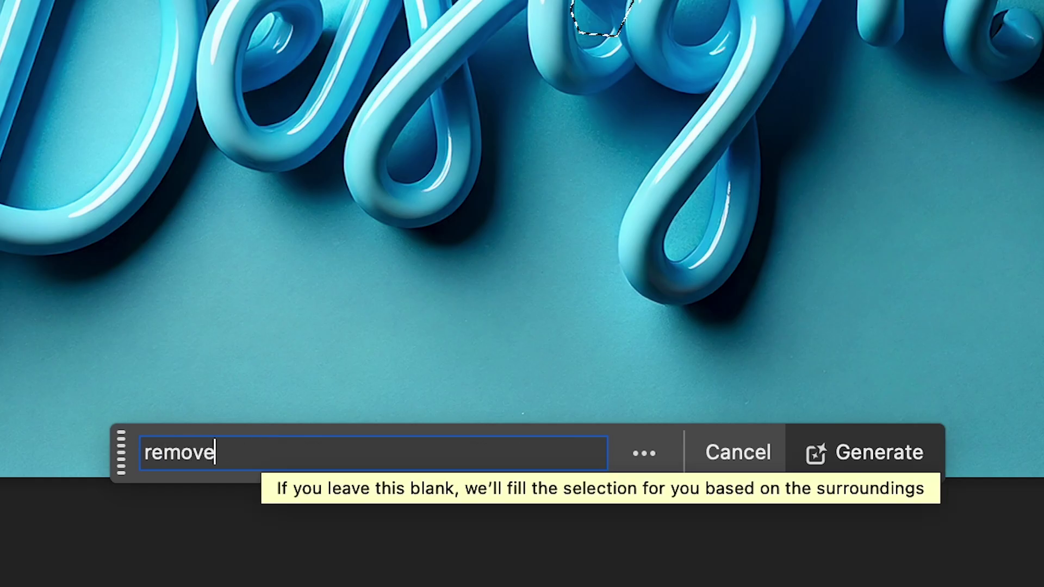
{"action": "left_click", "coordinate": [841, 452]}
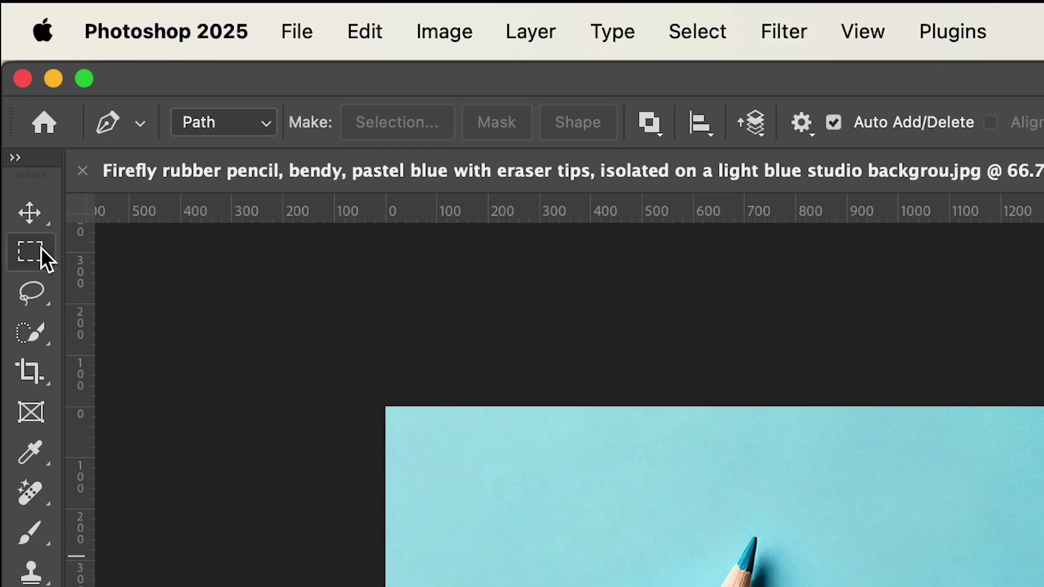
- Marquee a small box above the s and g and generate a 'semi circle pencil shaving' there
{"action": "left_click", "coordinate": [13, 108]}
{"action": "left_click_drag", "start_coordinate": [495, 251], "coordinate": [548, 292]}
{"action": "left_click_drag", "start_coordinate": [584, 231], "coordinate": [572, 235]}
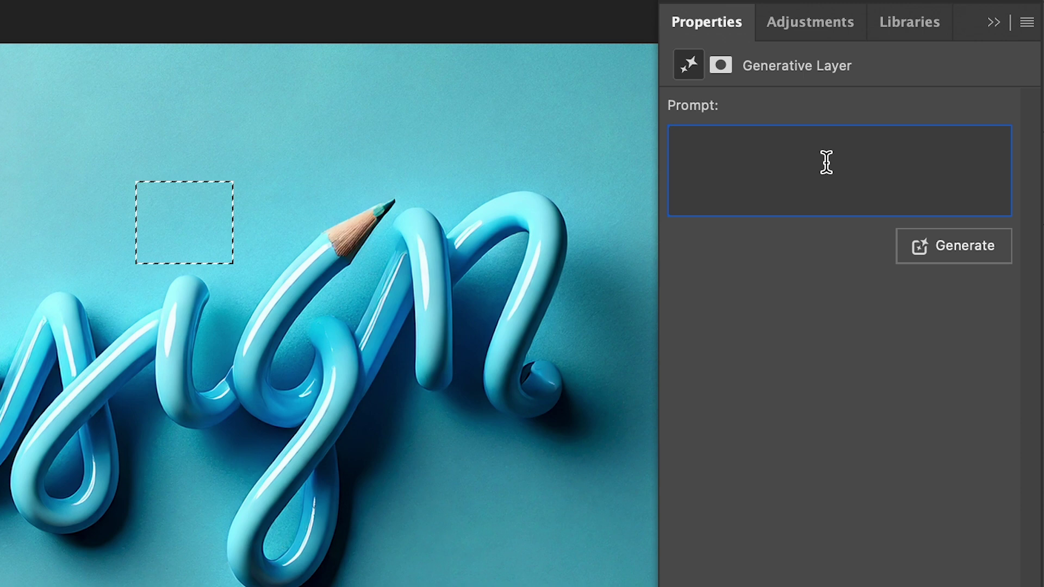
{"action": "type", "text": "se"}
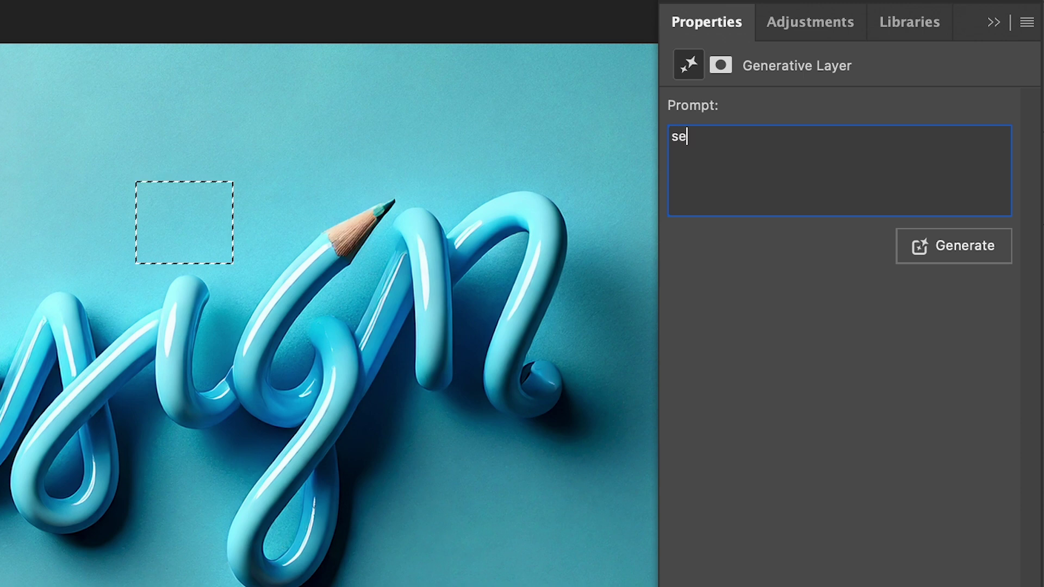
{"action": "type", "text": "mi circle pe"}
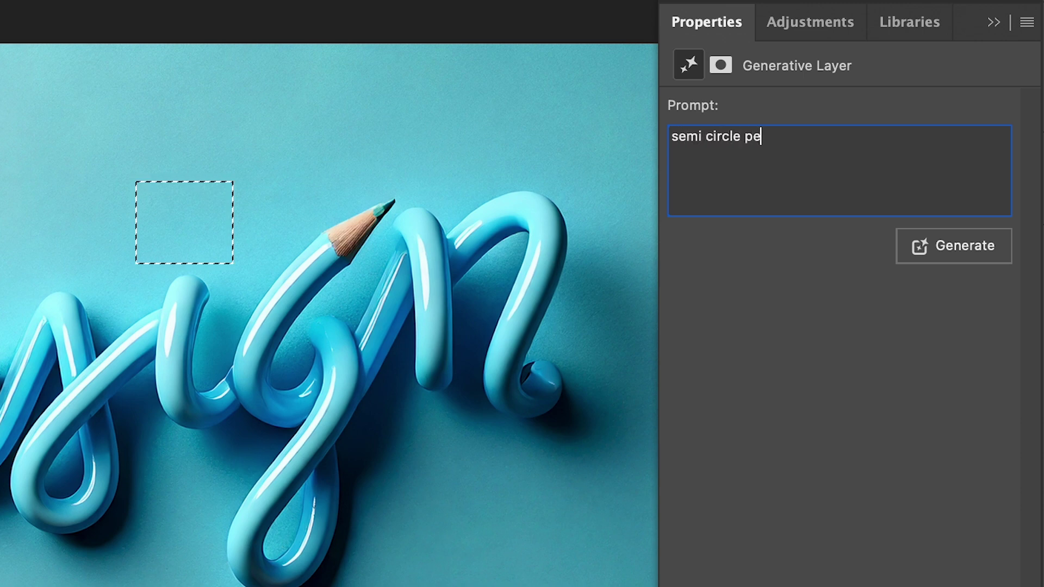
{"action": "type", "text": "ncil shaving"}
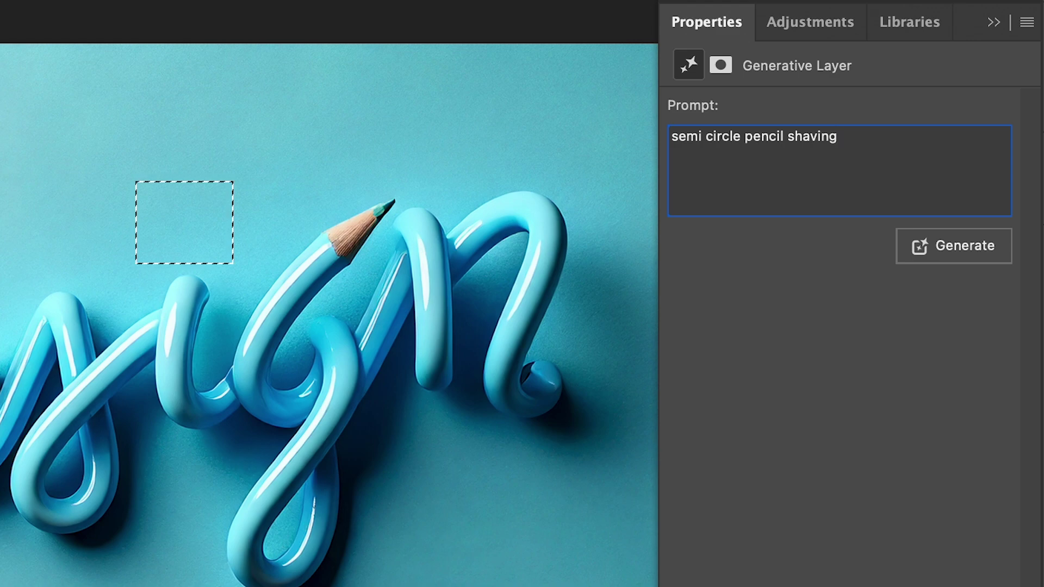
{"action": "left_click", "coordinate": [934, 245]}
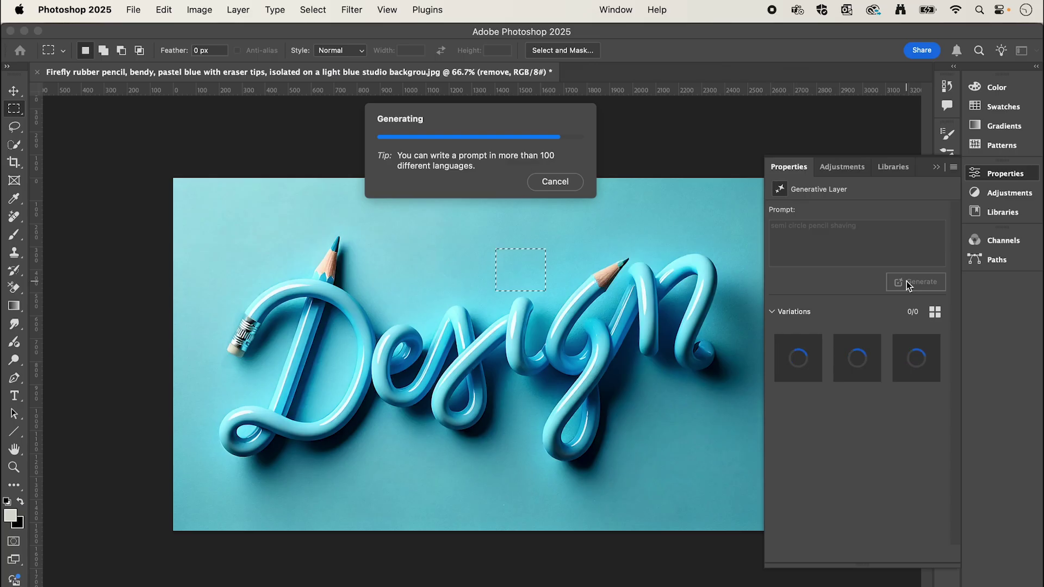